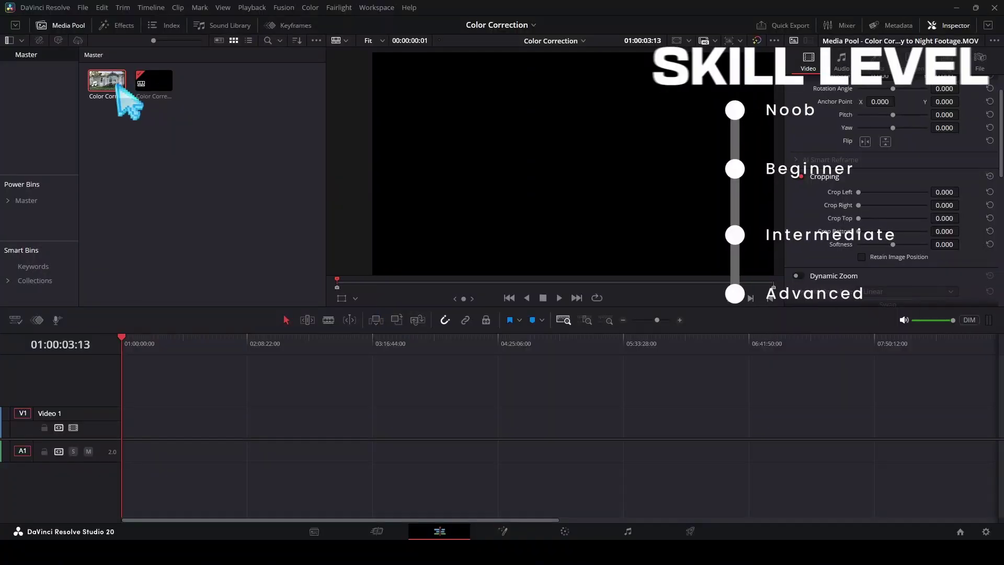
# Step: Place the Color Correcting Day to Night Footage.MOV clip at the start of the Video 1 track without its audio
pyautogui.moveTo(117, 80); pyautogui.dragTo(125, 433)
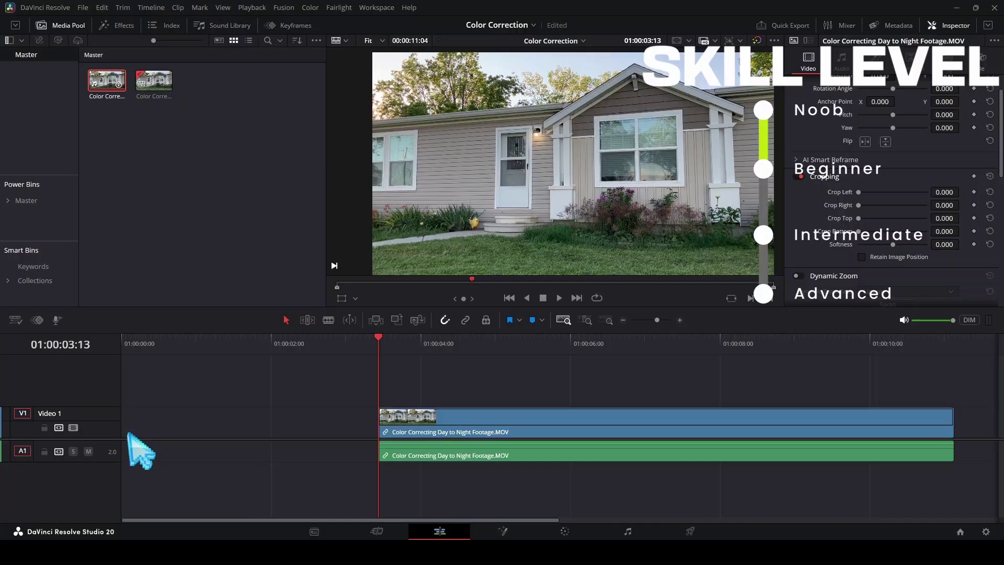
pyautogui.moveTo(586, 426); pyautogui.dragTo(262, 434)
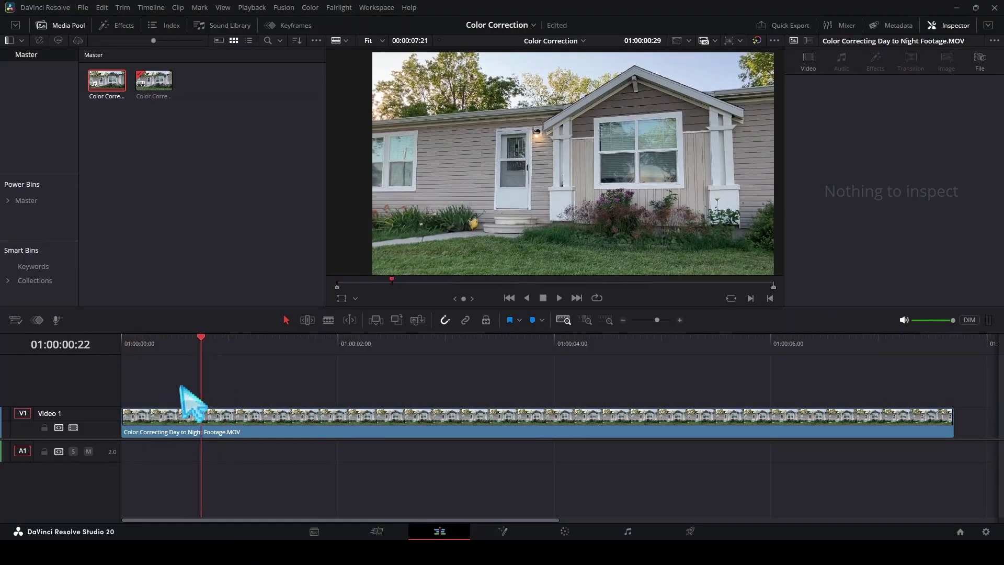
pyautogui.press('Home')
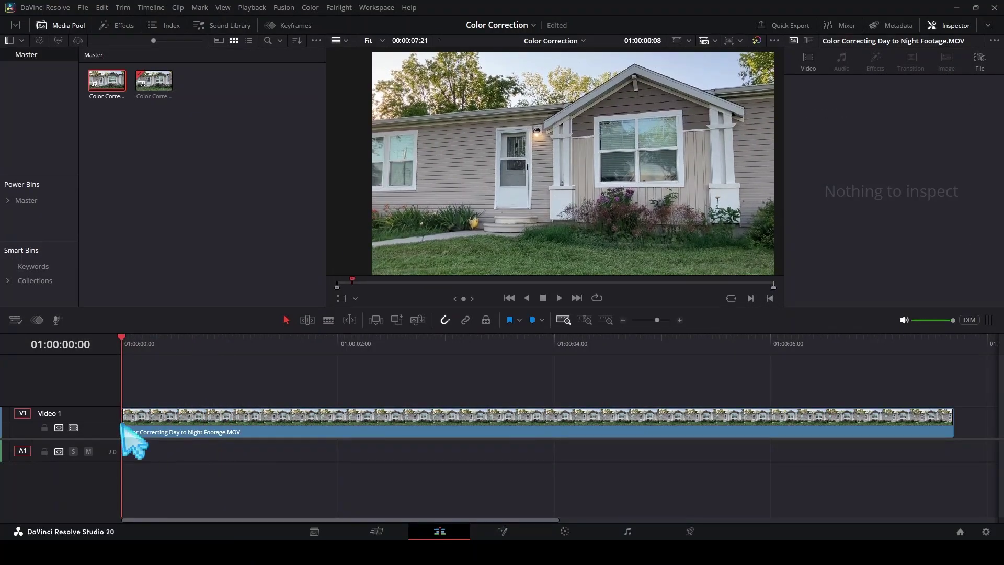
# Step: Open the timeline clip in the Fusion page
pyautogui.click(366, 434)
pyautogui.rightClick(404, 431)
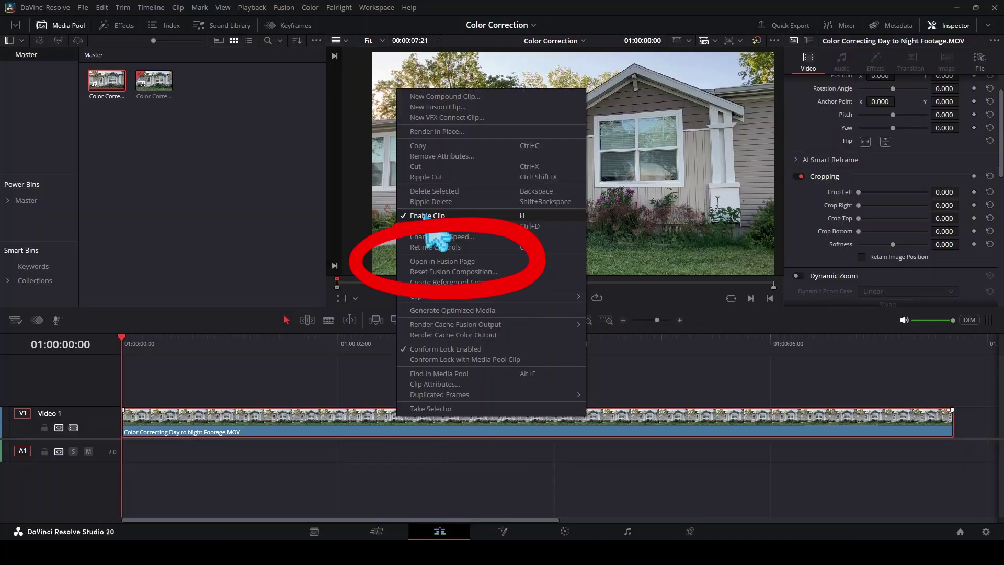
pyautogui.click(493, 261)
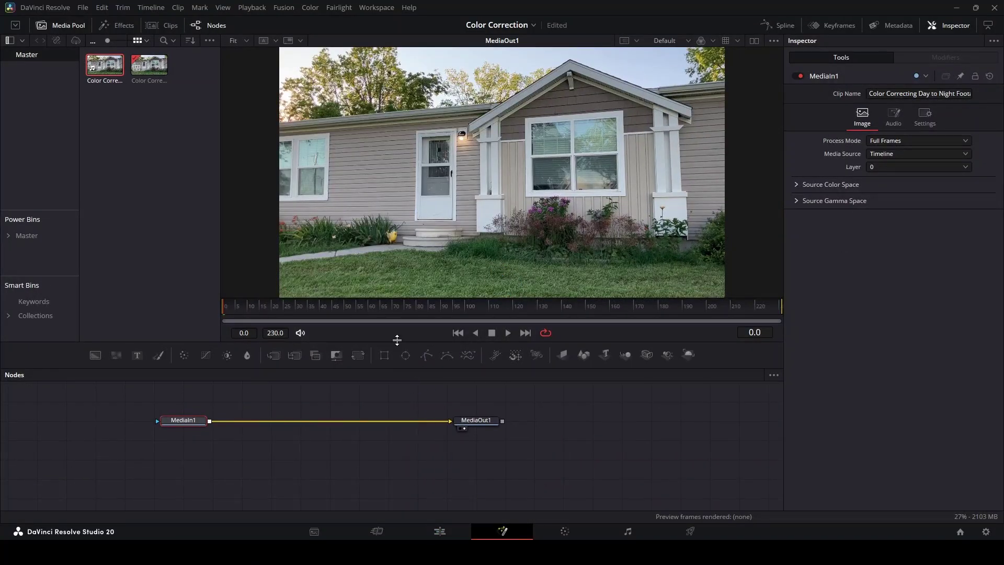
# Step: Enlarge the node area and move the MediaIn1 node farther from MediaOut1 to make room between them
pyautogui.moveTo(397, 340); pyautogui.dragTo(397, 305)
pyautogui.click(222, 423)
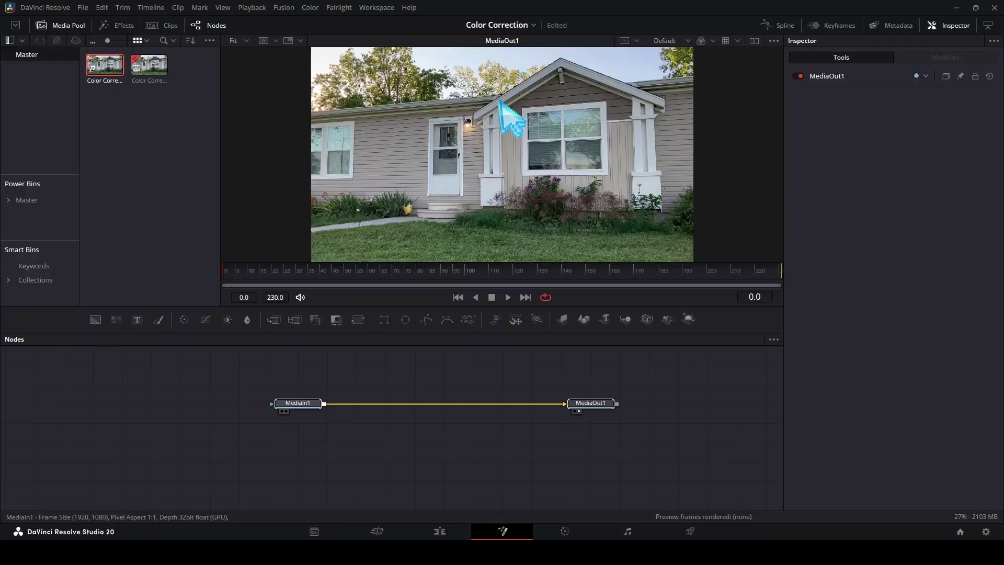
pyautogui.moveTo(499, 100); pyautogui.dragTo(522, 195)
pyautogui.moveTo(603, 405); pyautogui.dragTo(473, 136)
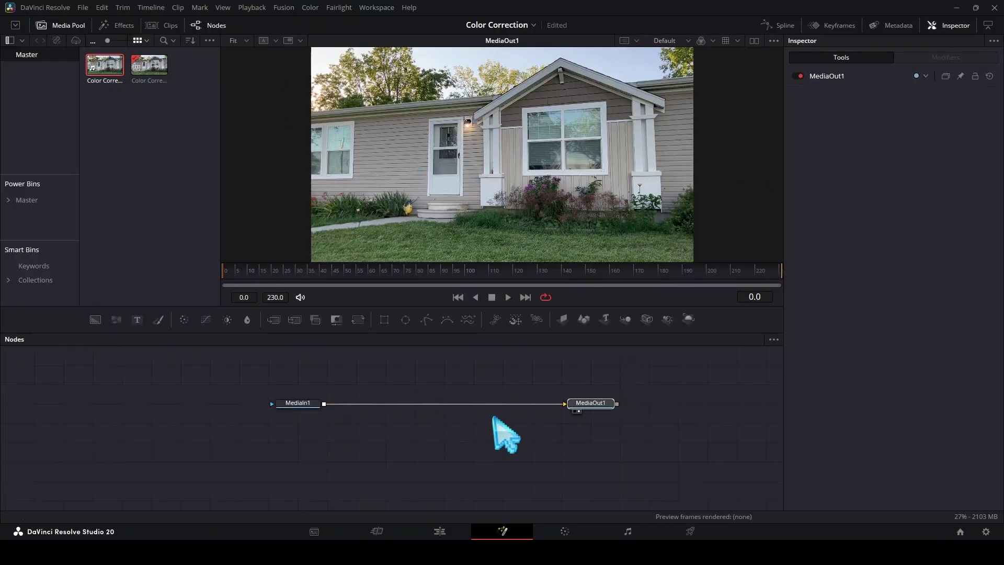
pyautogui.click(309, 403)
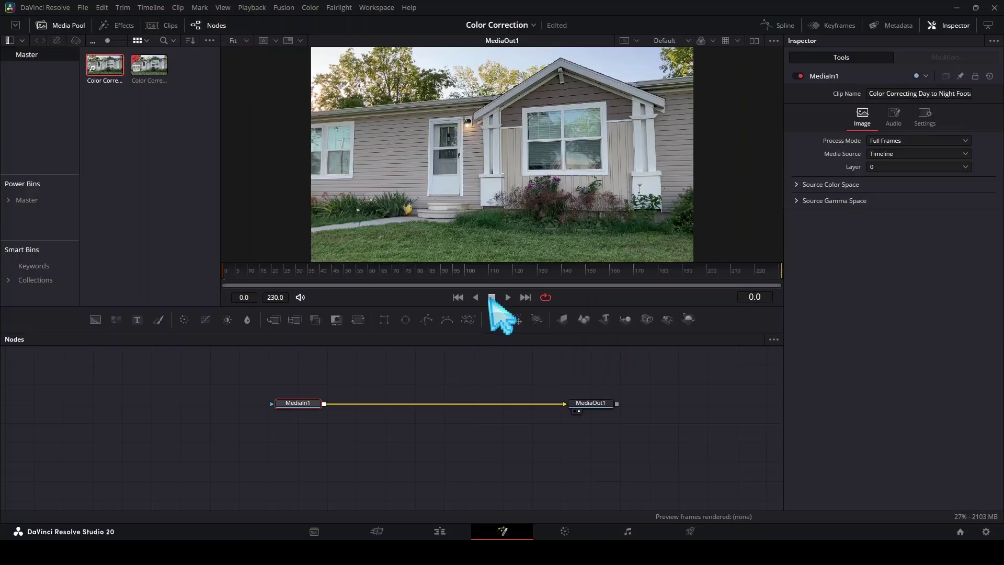
pyautogui.moveTo(298, 406); pyautogui.dragTo(199, 407)
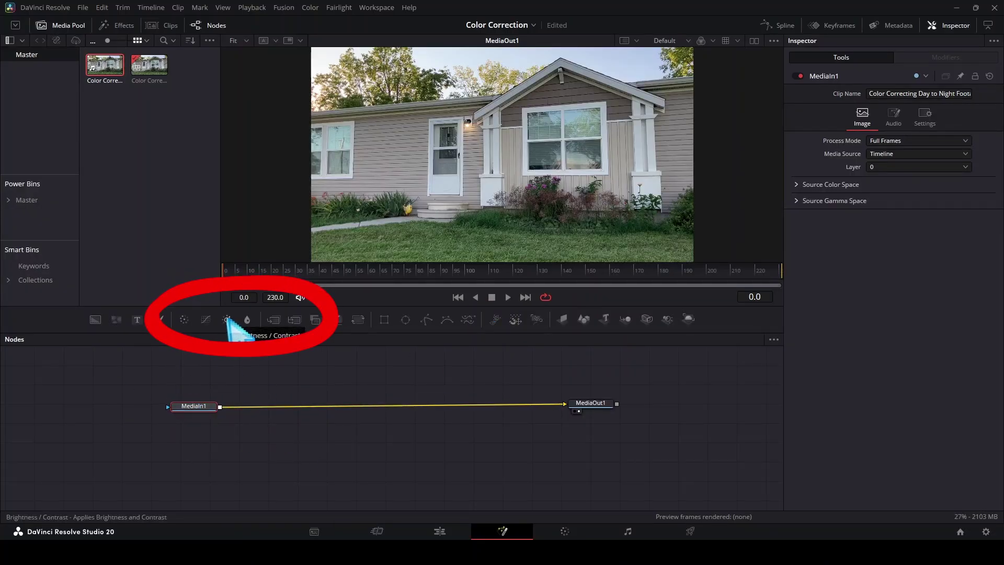
pyautogui.moveTo(227, 320); pyautogui.dragTo(453, 409)
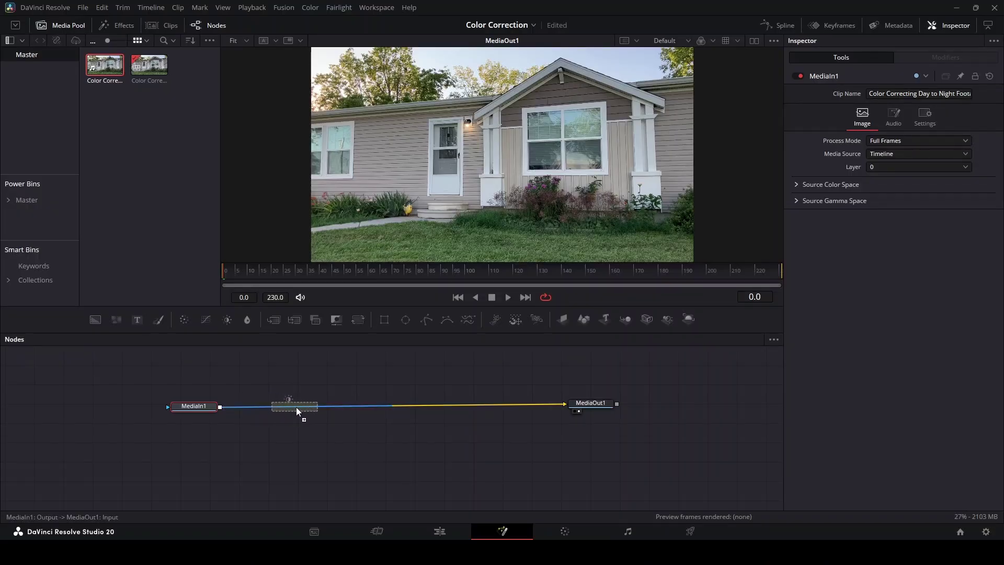
pyautogui.moveTo(296, 407); pyautogui.dragTo(309, 408)
pyautogui.hotkey('ctrl', 'z')
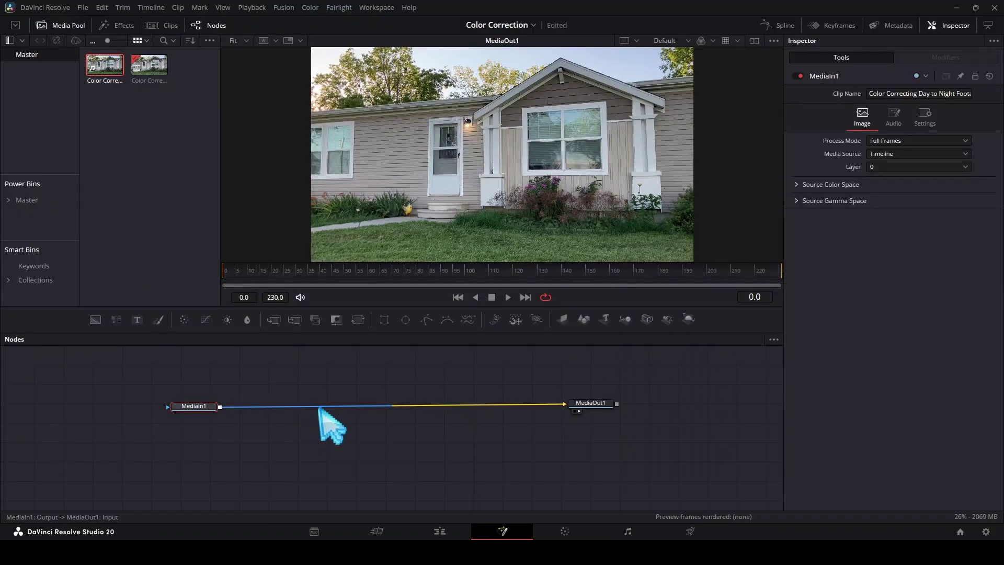
# Step: Add a Brightness/Contrast node between MediaIn1 and MediaOut1 and place it close to MediaIn1
pyautogui.click(227, 320)
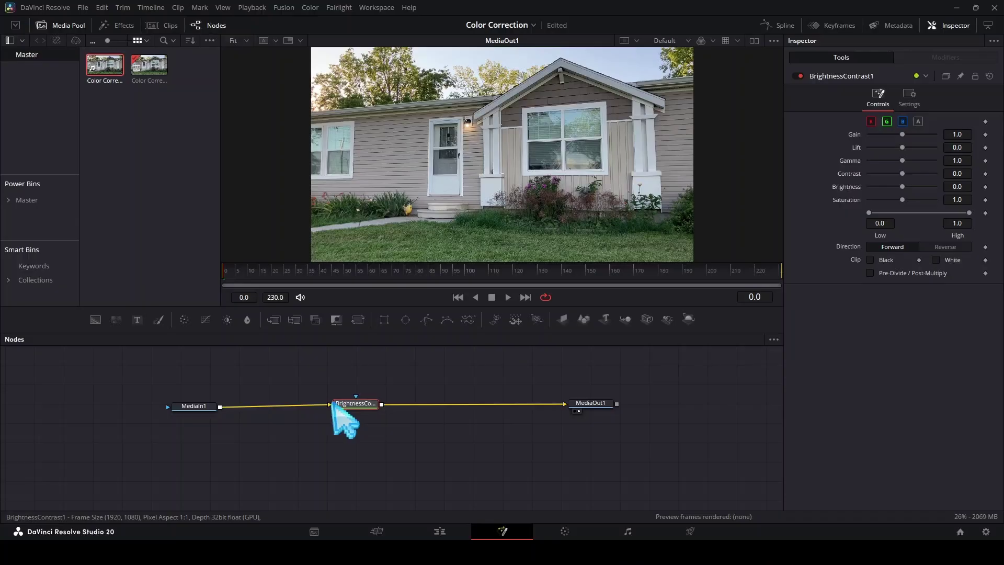
pyautogui.moveTo(336, 406); pyautogui.dragTo(264, 406)
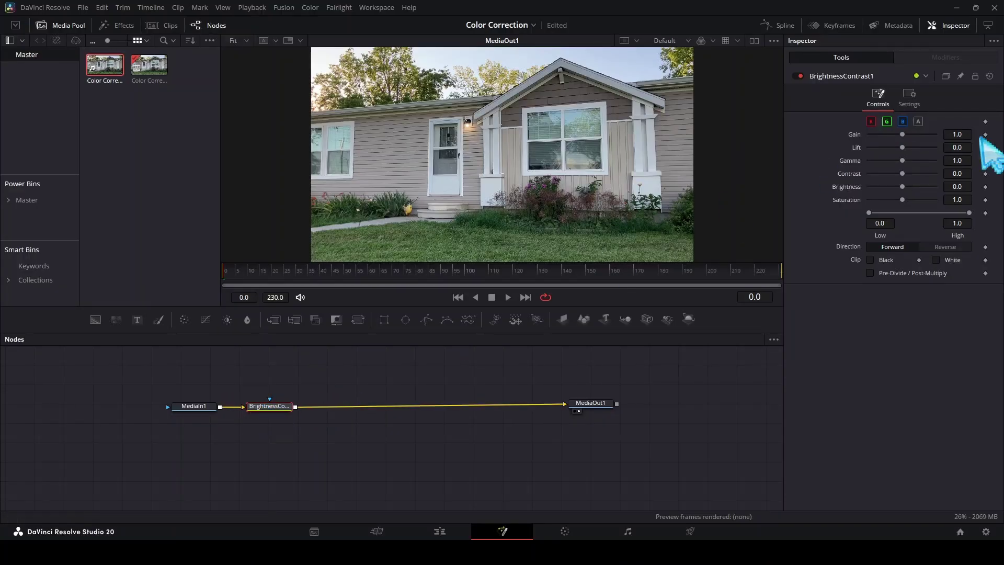
# Step: Try a gain of 0.53, compare the MediaIn1 and MediaOut1 images in the viewer, and reset the gain
pyautogui.moveTo(899, 135); pyautogui.dragTo(886, 135)
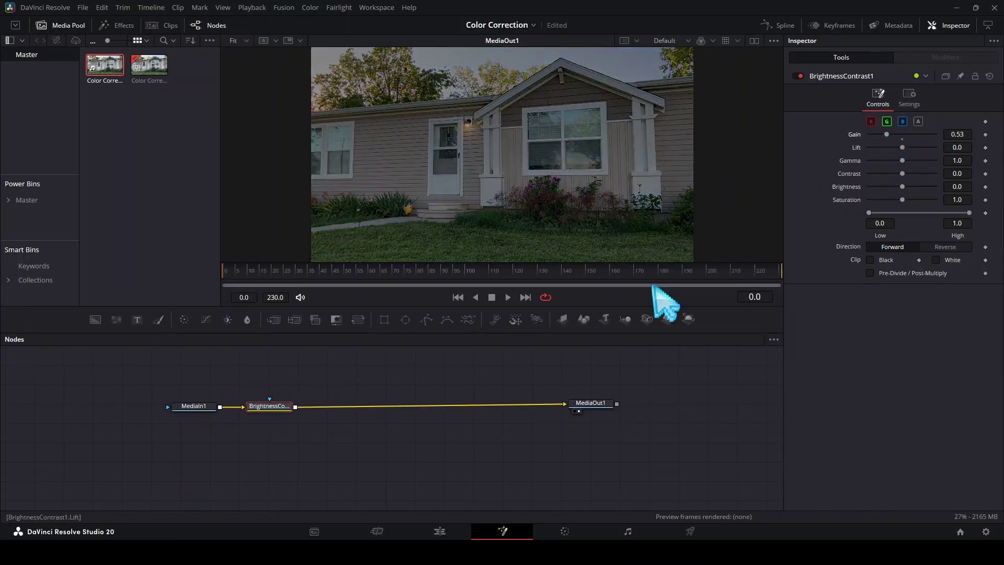
pyautogui.moveTo(200, 405); pyautogui.dragTo(444, 125)
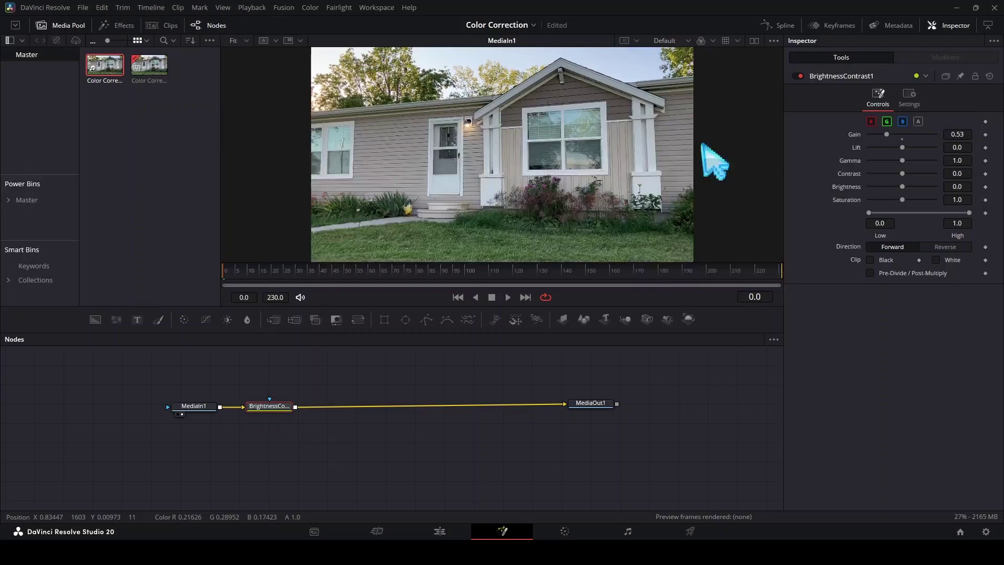
pyautogui.press('1')
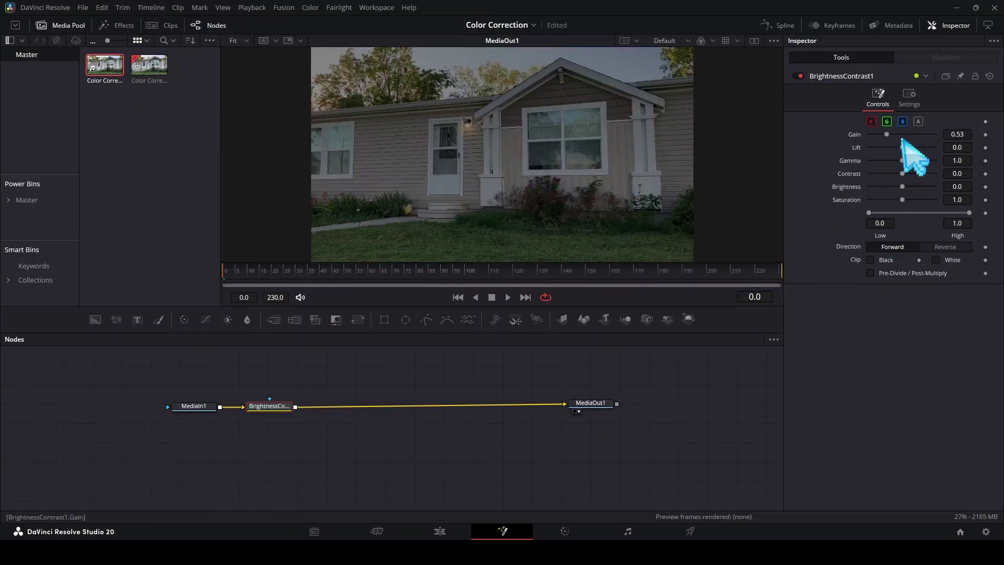
pyautogui.doubleClick(901, 135)
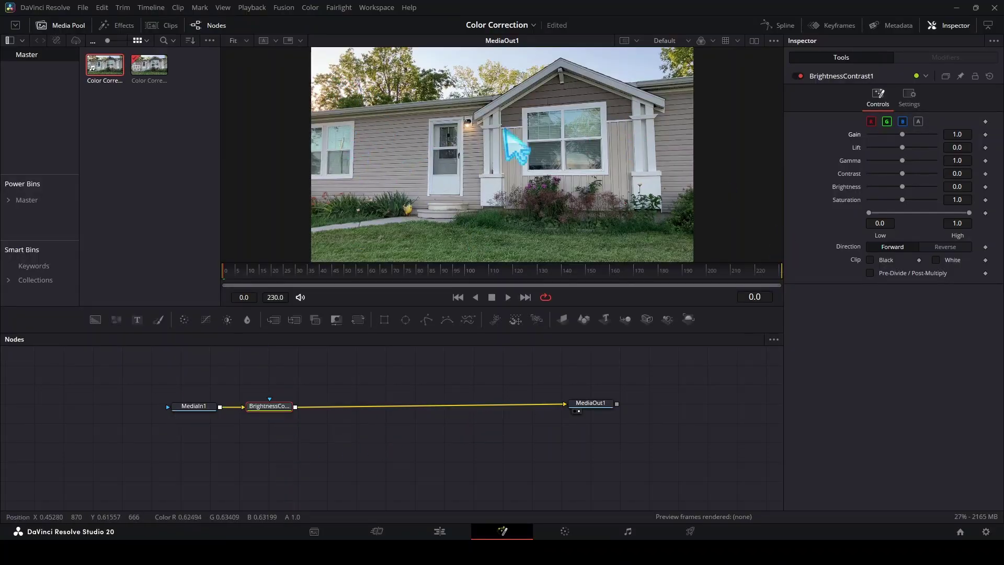
# Step: Darken the footage in the Brightness/Contrast node with Gain 0.59, Contrast -0.06, Brightness -0.19 and Saturation 0.78
pyautogui.moveTo(903, 134); pyautogui.dragTo(888, 134)
pyautogui.moveTo(898, 173); pyautogui.dragTo(896, 173)
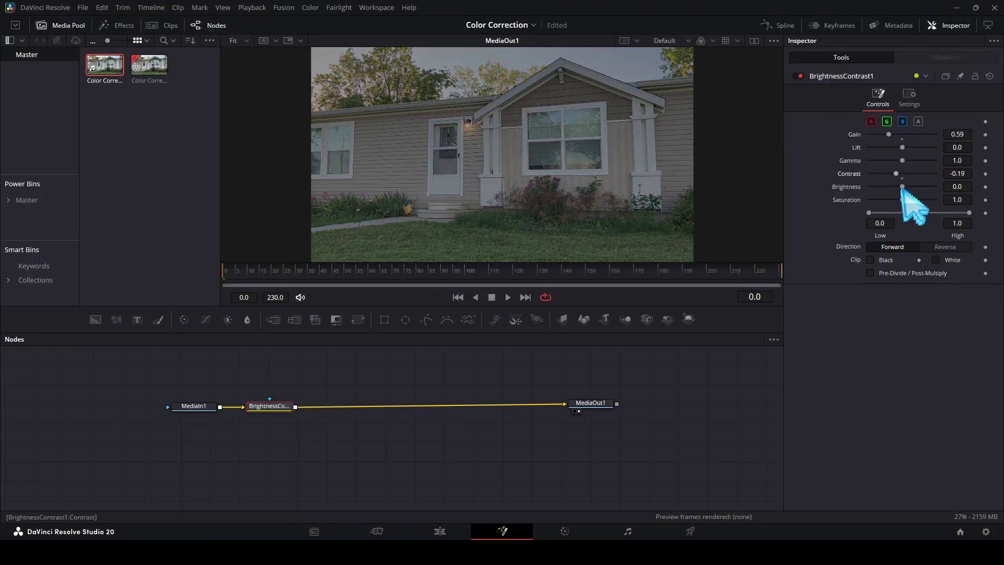
pyautogui.moveTo(902, 186); pyautogui.dragTo(897, 187)
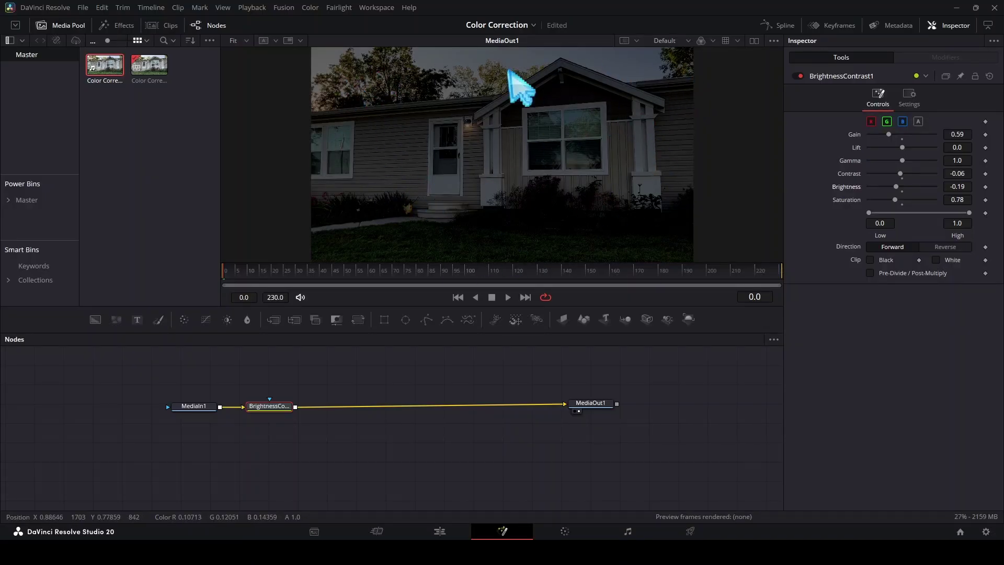
# Step: Duplicate the MediaIn1 node, place the copy above the original and show it in the viewer
pyautogui.moveTo(416, 411); pyautogui.dragTo(521, 442)
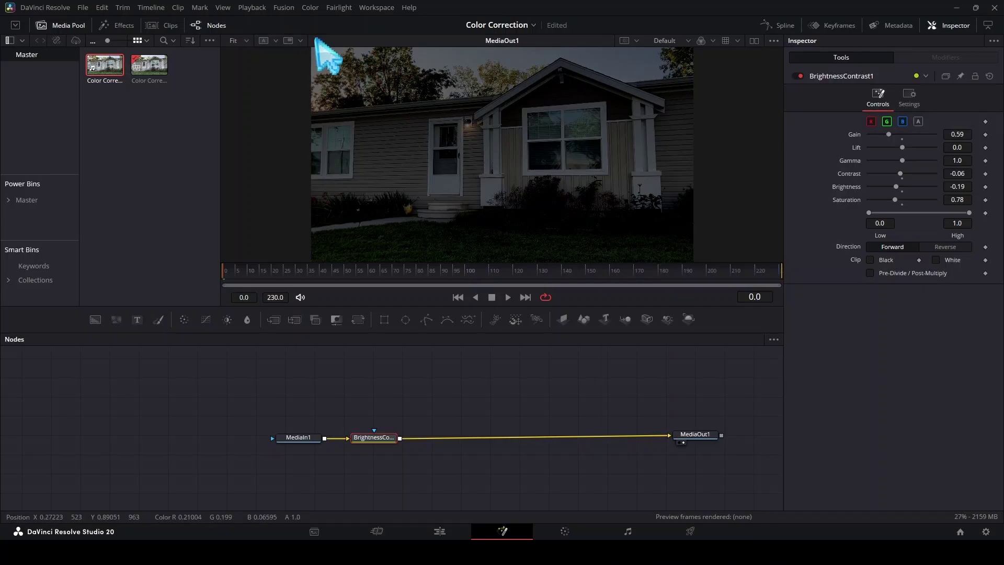
pyautogui.click(307, 437)
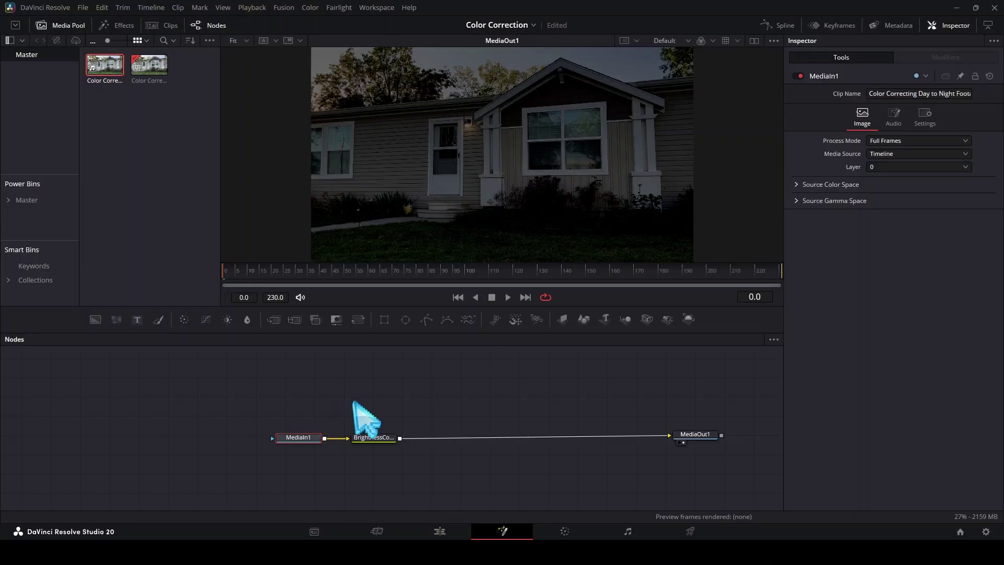
pyautogui.click(202, 459)
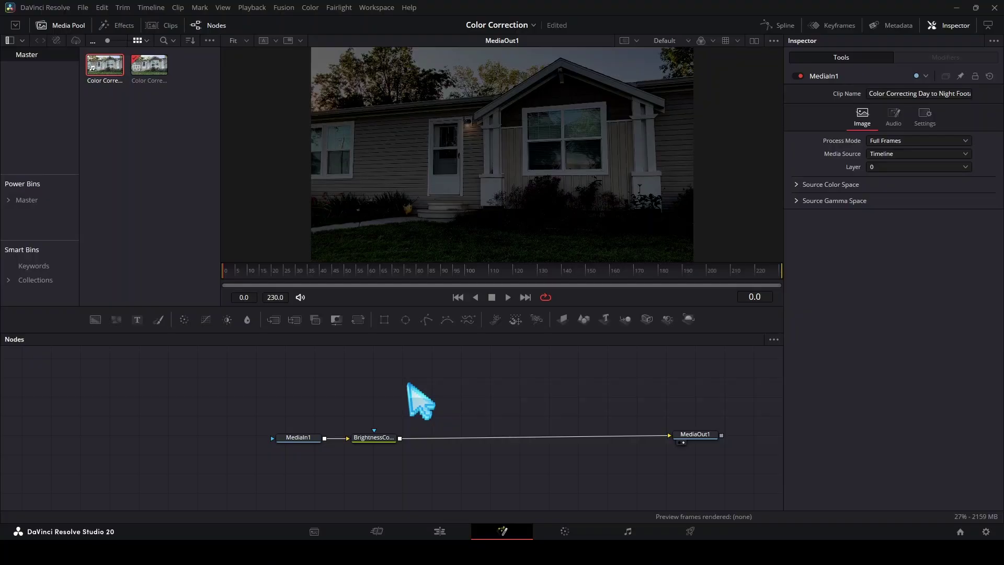
pyautogui.hotkey('ctrl', 'v')
pyautogui.moveTo(362, 401); pyautogui.dragTo(316, 390)
pyautogui.press('1')
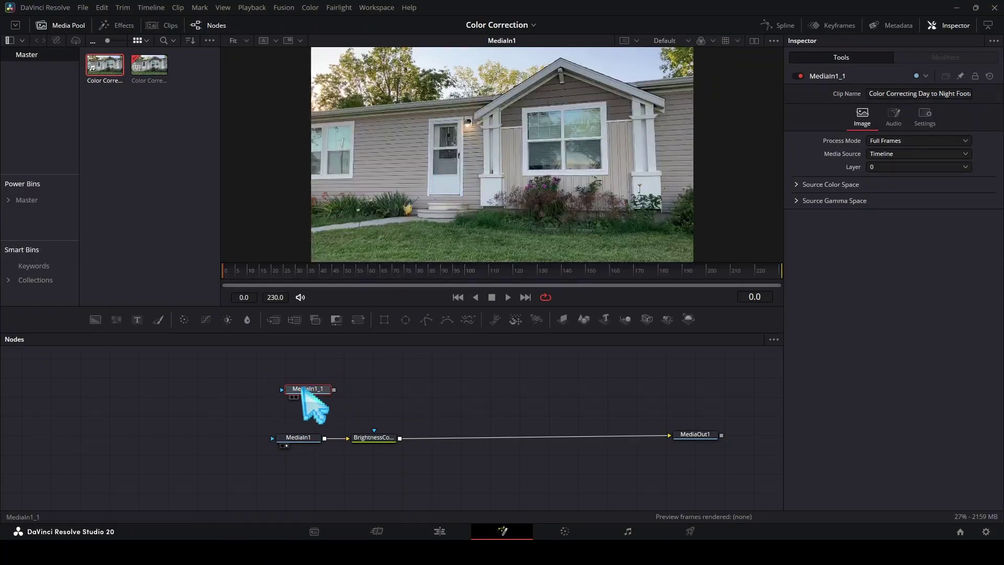
pyautogui.moveTo(322, 390); pyautogui.dragTo(307, 381)
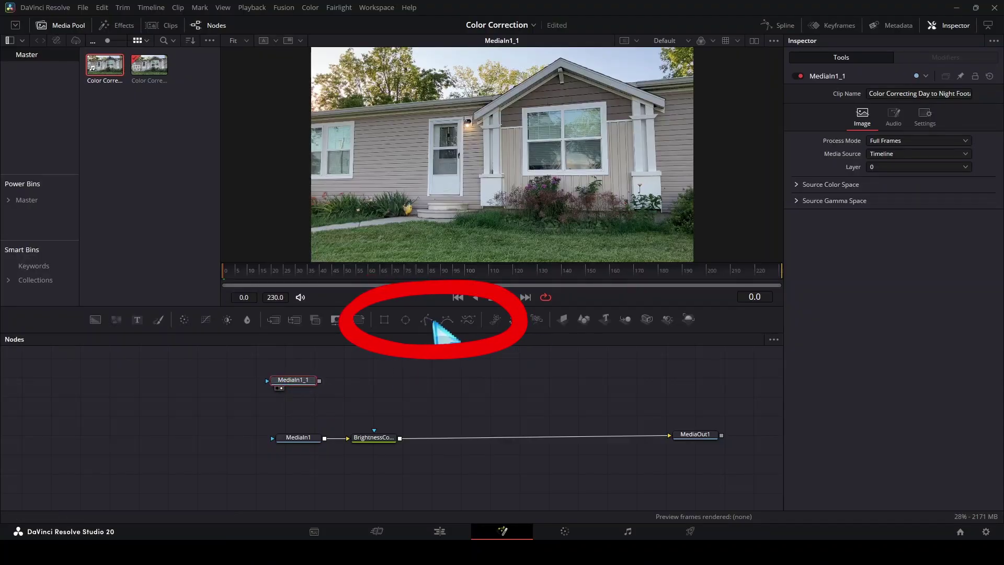
# Step: Add a Polygon mask node and draw a closed shape along the roofline and around the sky beyond the frame
pyautogui.moveTo(427, 319)
pyautogui.mouseDown()
pyautogui.moveTo(463, 370)
pyautogui.moveTo(395, 368)
pyautogui.mouseUp()
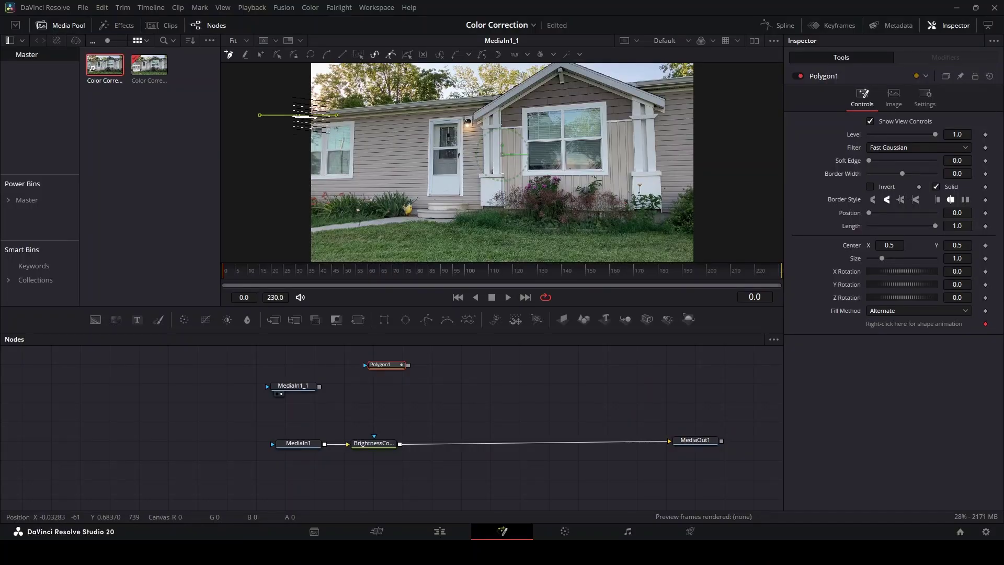
pyautogui.click(491, 98)
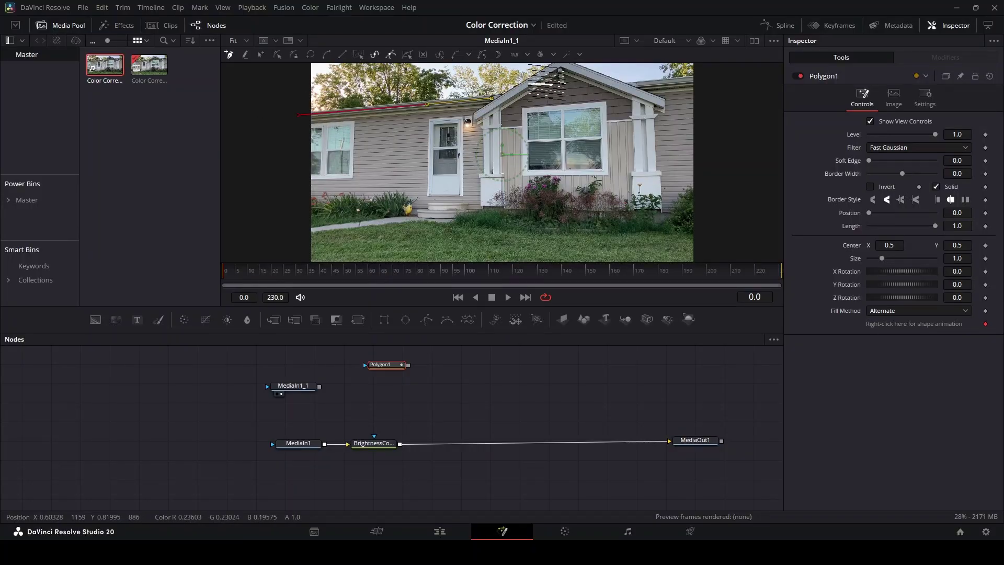
pyautogui.click(560, 66)
pyautogui.click(633, 90)
pyautogui.moveTo(641, 98); pyautogui.dragTo(624, 153)
pyautogui.click(672, 138)
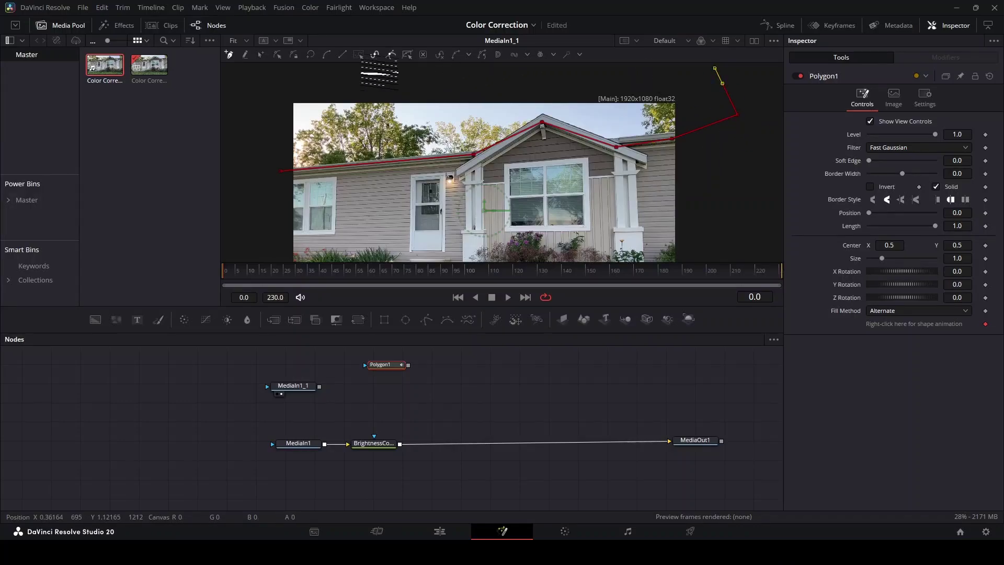
pyautogui.click(281, 171)
pyautogui.moveTo(272, 219); pyautogui.dragTo(356, 226)
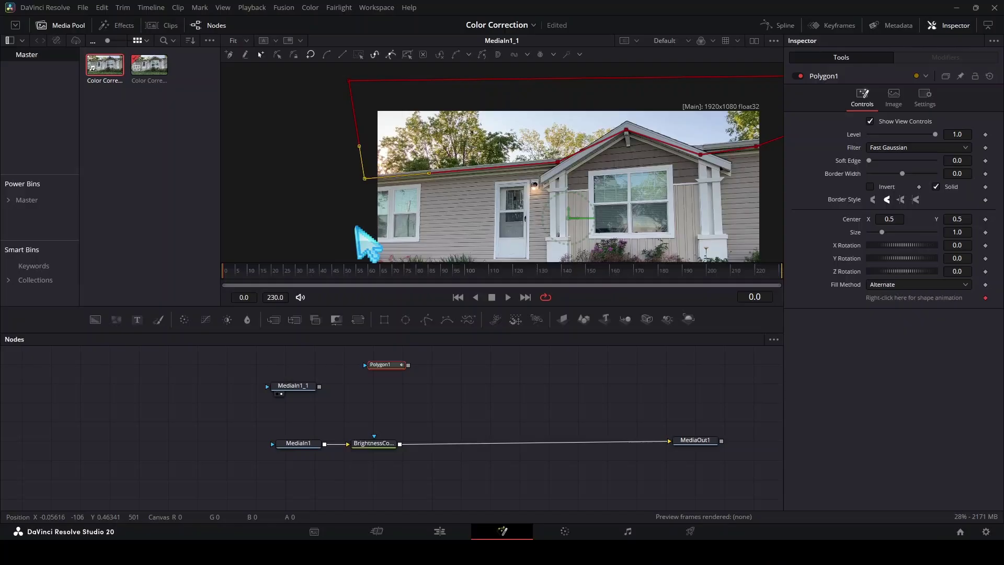
# Step: Reshape the polygon by moving its outer corners farther outside the frame and its lower points below the roofline
pyautogui.scroll(-5, 415, 223)
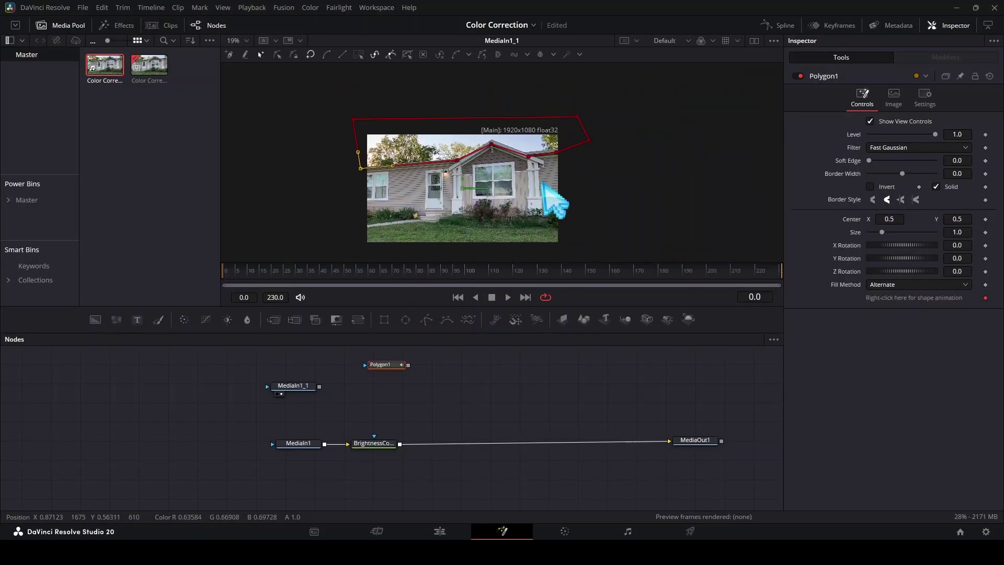
pyautogui.moveTo(390, 131); pyautogui.dragTo(380, 116)
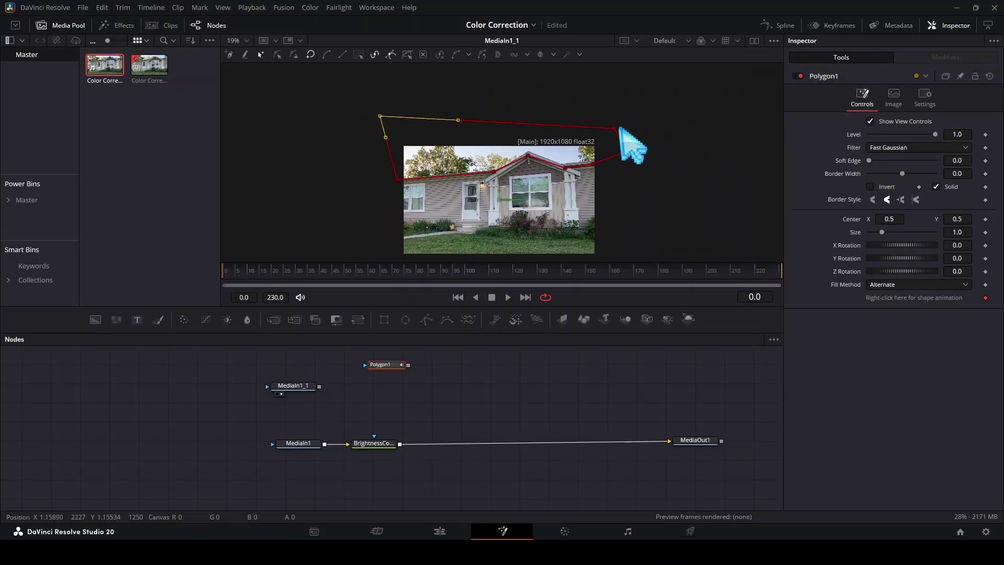
pyautogui.moveTo(615, 127); pyautogui.dragTo(630, 107)
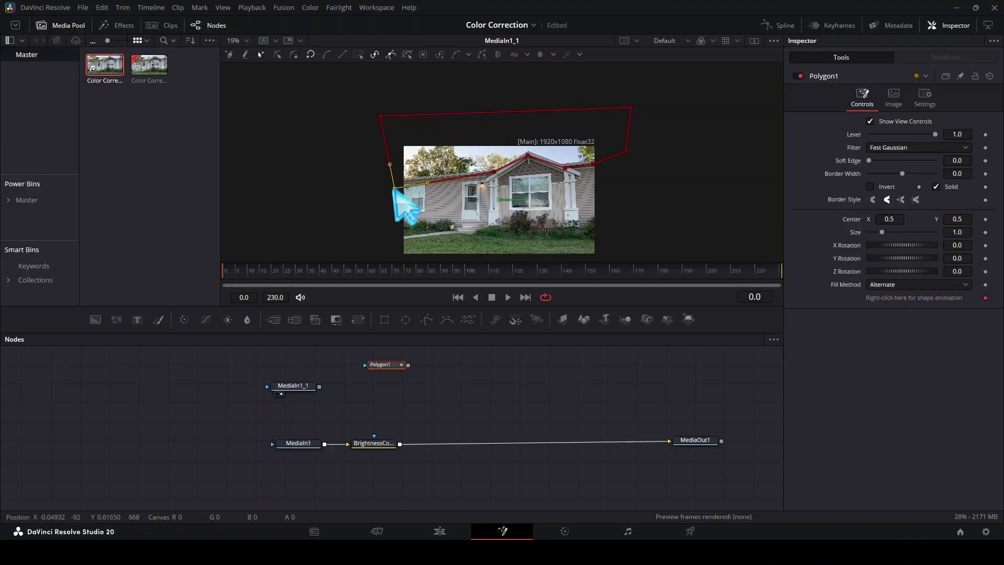
pyautogui.moveTo(497, 178); pyautogui.dragTo(501, 177)
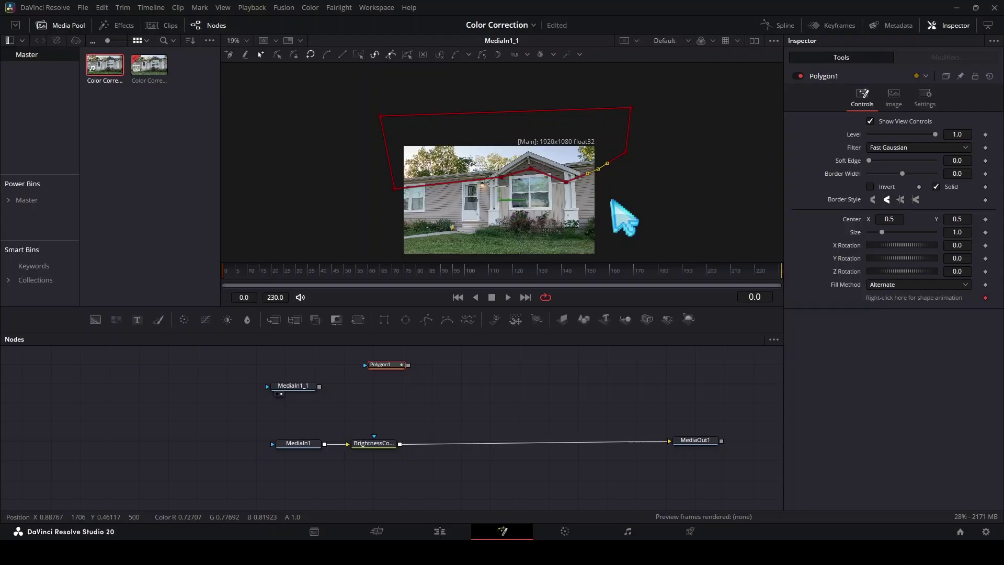
# Step: Connect the polygon as the mask of the duplicated media node and place it directly above that node
pyautogui.scroll(4, 489, 202)
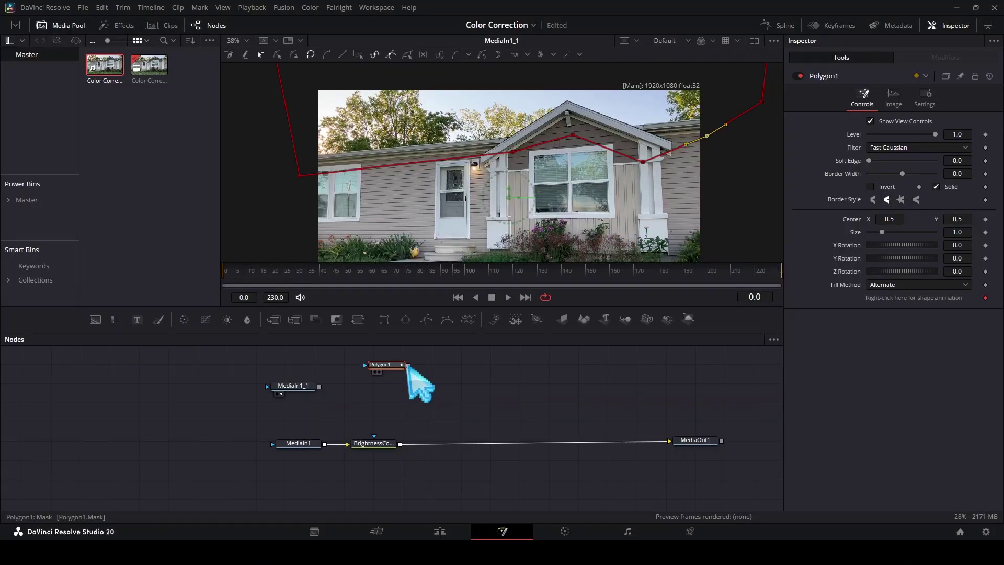
pyautogui.moveTo(418, 376); pyautogui.dragTo(260, 385)
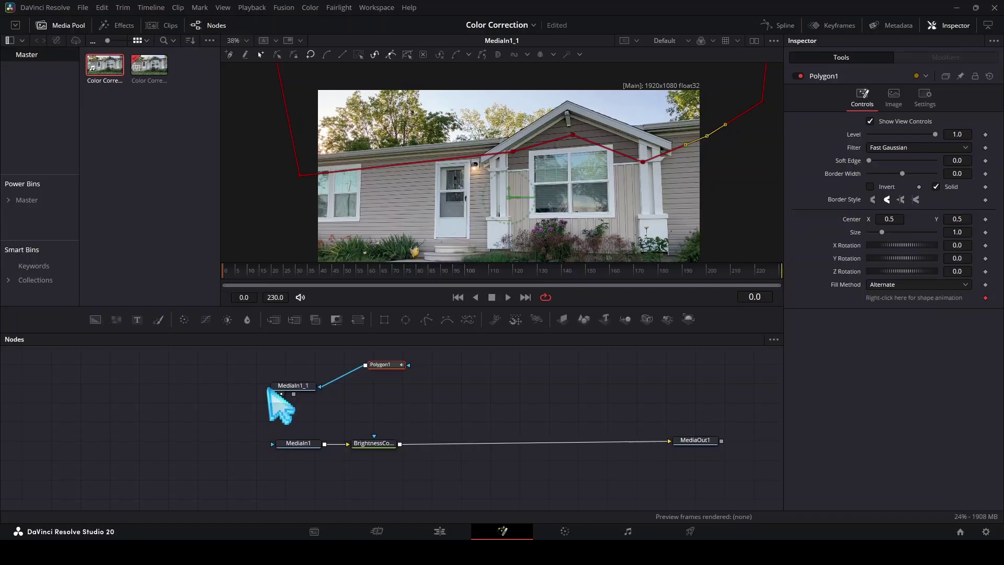
pyautogui.moveTo(381, 364); pyautogui.dragTo(290, 361)
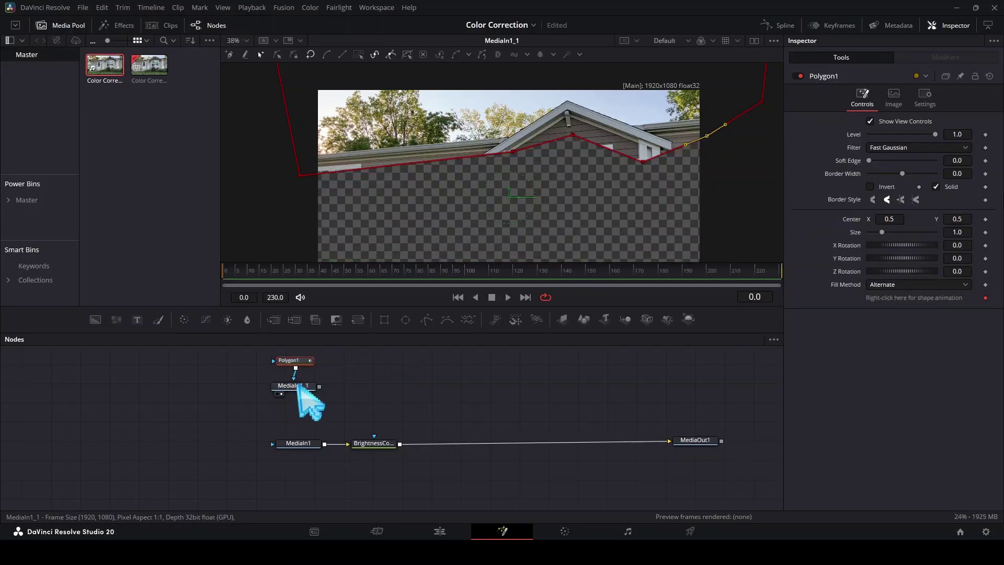
# Step: Feather the sky polygon with a soft edge of 0.1591 and pull its gable points closer to the roof
pyautogui.click(301, 388)
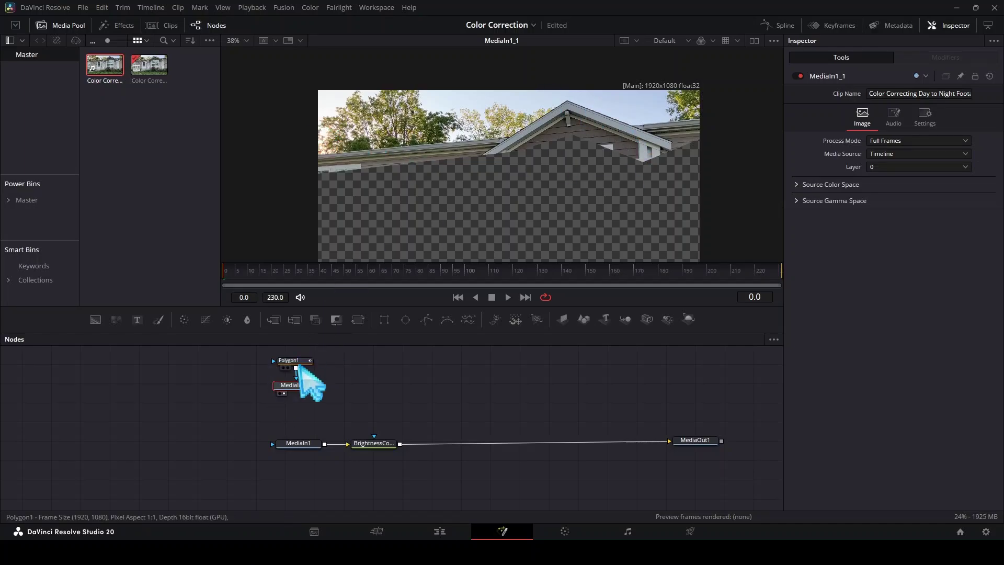
pyautogui.click(289, 361)
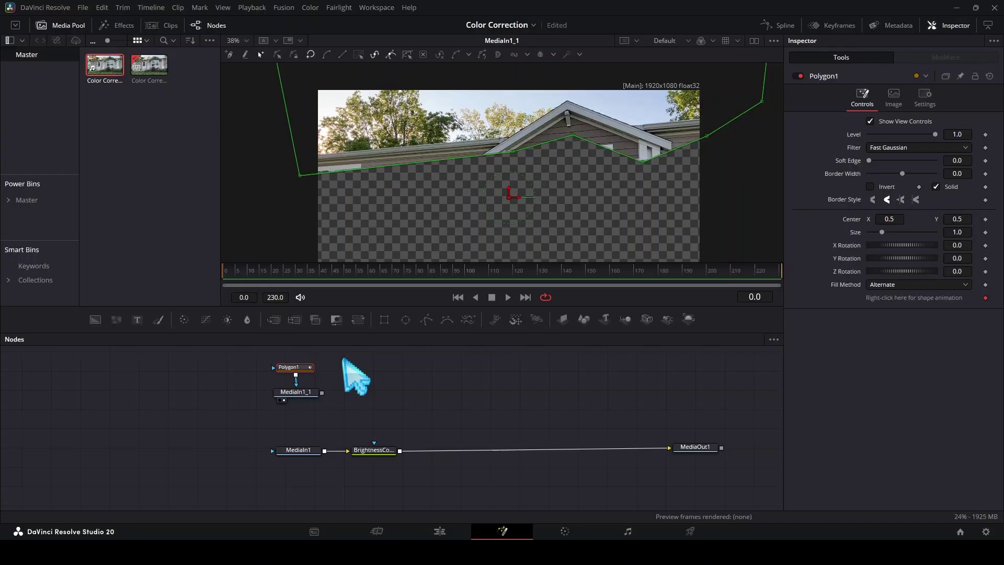
pyautogui.moveTo(873, 161); pyautogui.dragTo(923, 169)
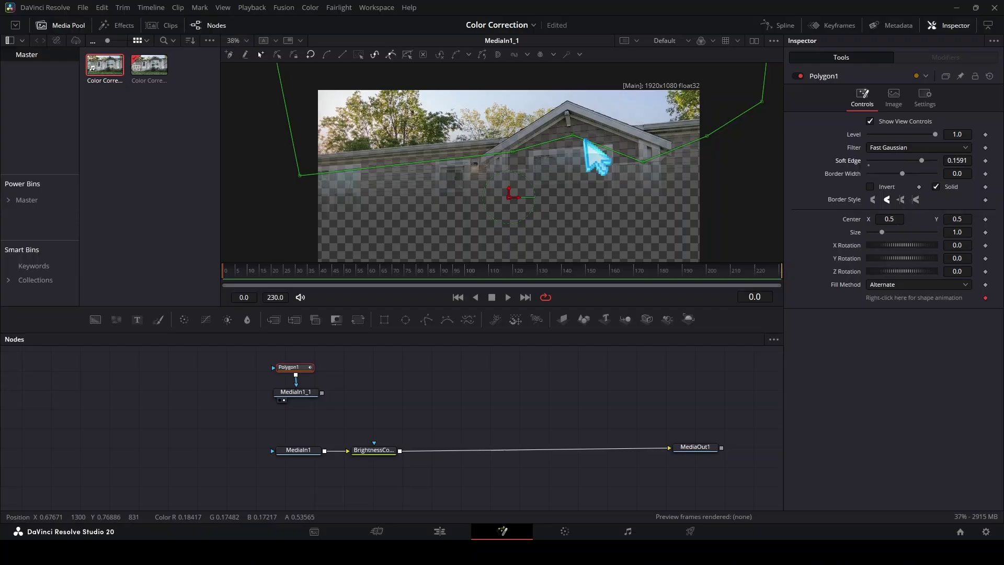
pyautogui.moveTo(574, 124); pyautogui.dragTo(576, 114)
pyautogui.moveTo(514, 151); pyautogui.dragTo(517, 155)
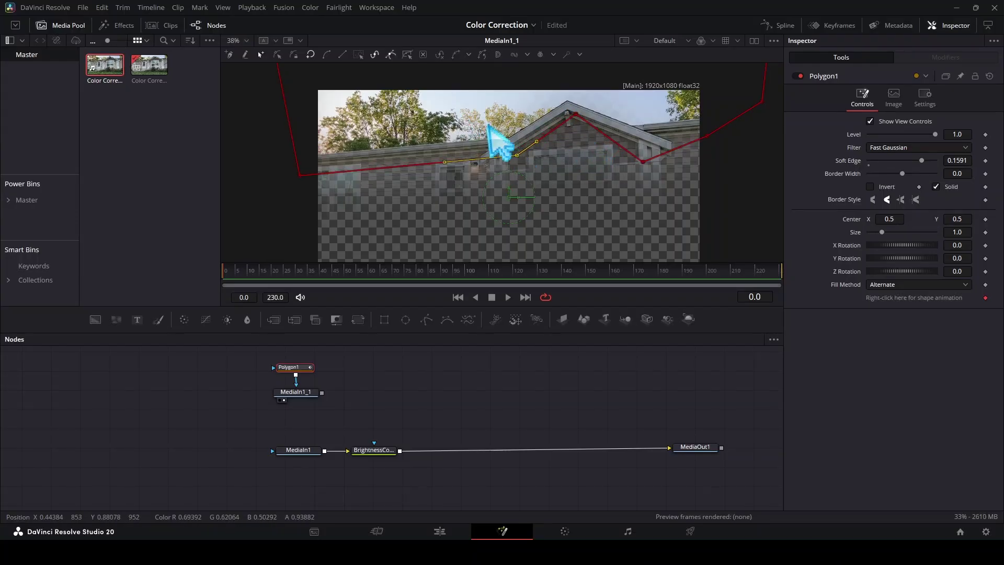
pyautogui.click(644, 158)
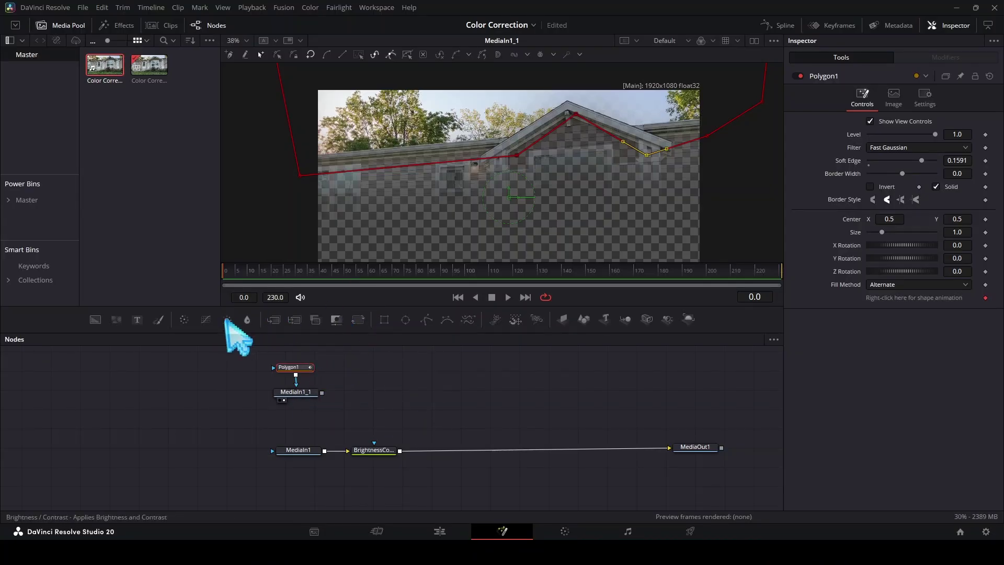
# Step: Add a Brightness/Contrast node with gain 1.32 after the masked sky copy, merge it over the darkened clip and view the merge
pyautogui.moveTo(228, 321); pyautogui.dragTo(399, 404)
pyautogui.hotkey('ctrl', 'z')
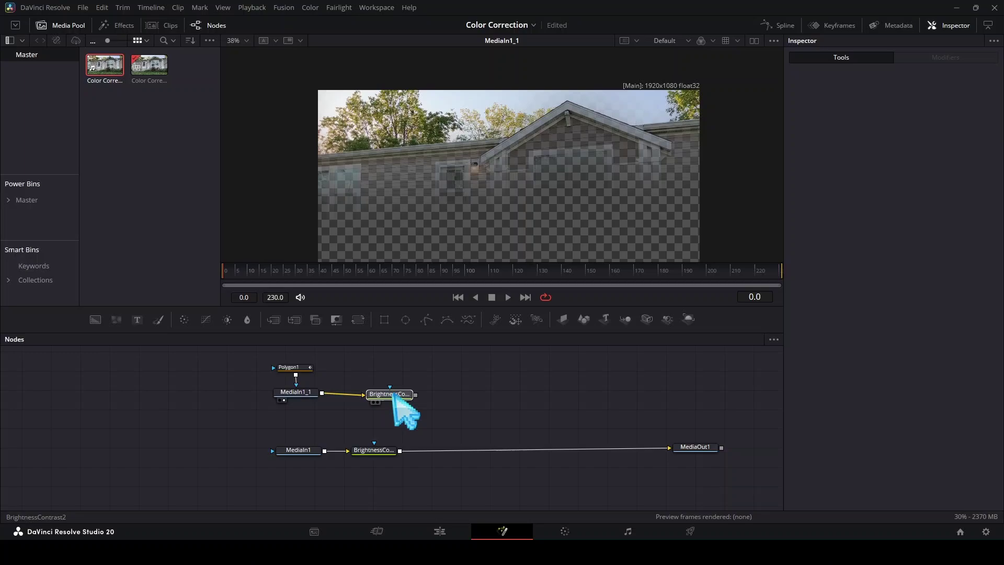
pyautogui.click(374, 403)
pyautogui.moveTo(902, 135)
pyautogui.mouseDown()
pyautogui.moveTo(892, 135)
pyautogui.moveTo(904, 134)
pyautogui.mouseUp()
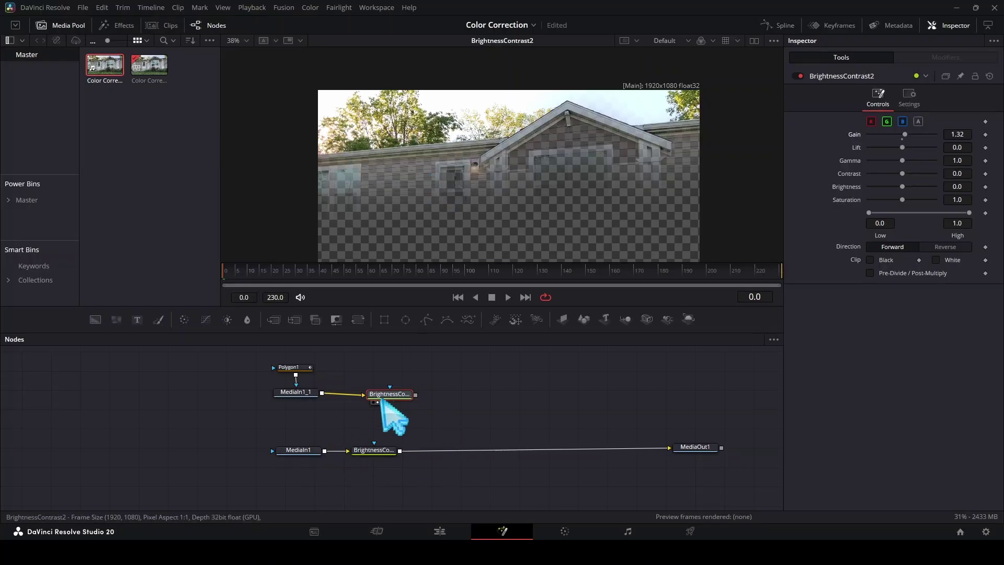
pyautogui.moveTo(415, 394); pyautogui.dragTo(402, 452)
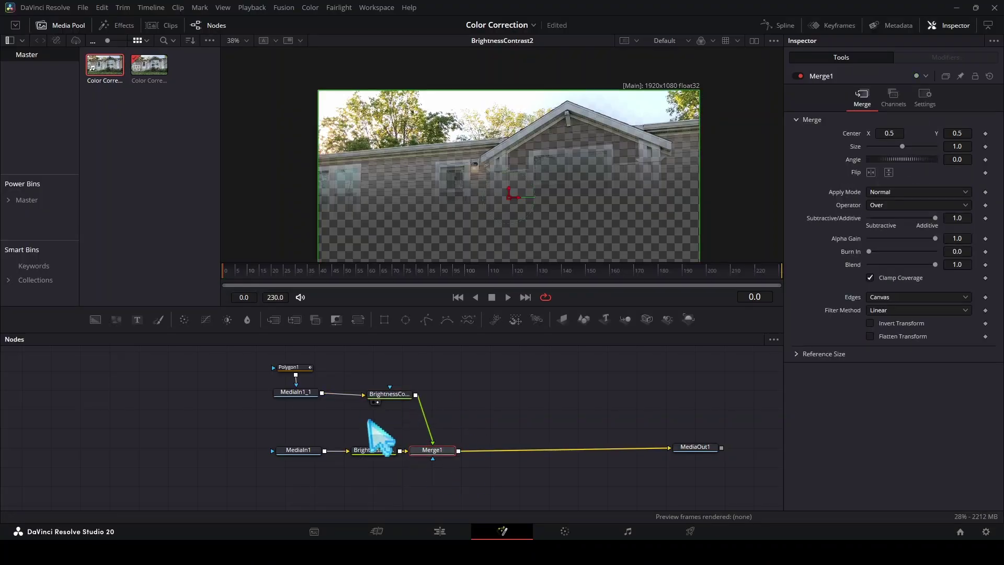
pyautogui.press('1')
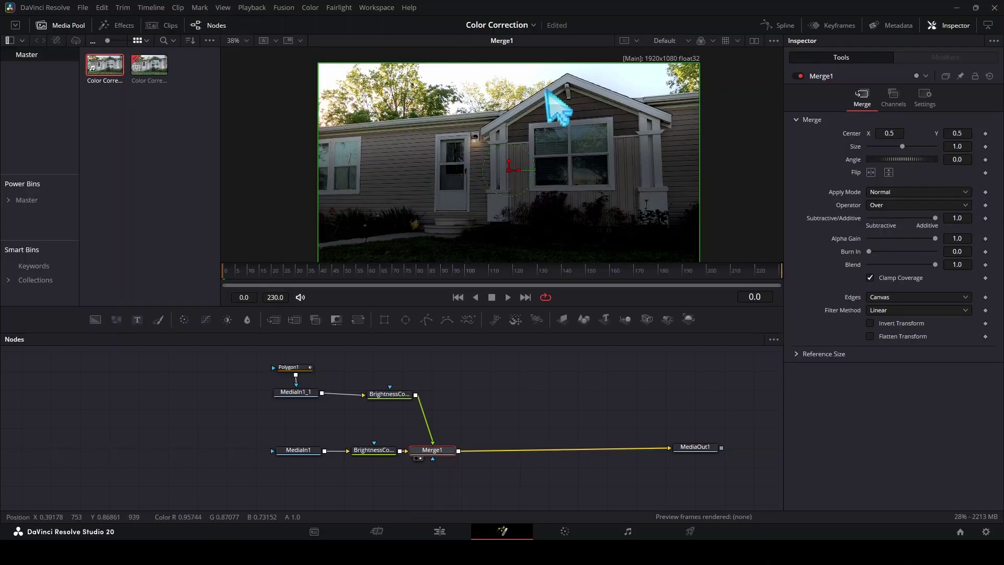
# Step: Darken the sky copy's Brightness/Contrast node with gain 0.27, lift -0.02, contrast -0.06 and brightness -0.22
pyautogui.click(392, 394)
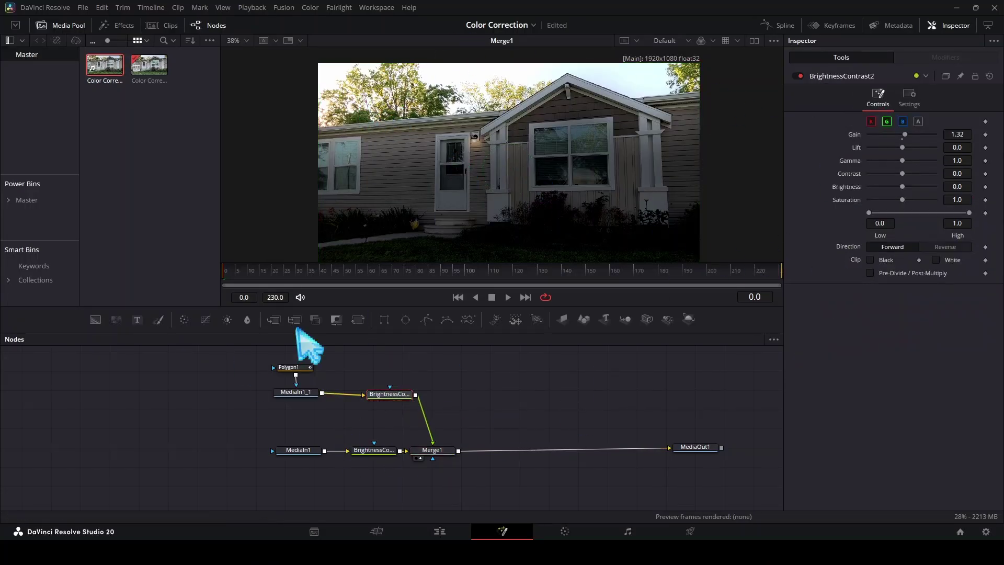
pyautogui.moveTo(904, 135); pyautogui.dragTo(883, 135)
pyautogui.moveTo(883, 135); pyautogui.dragTo(874, 139)
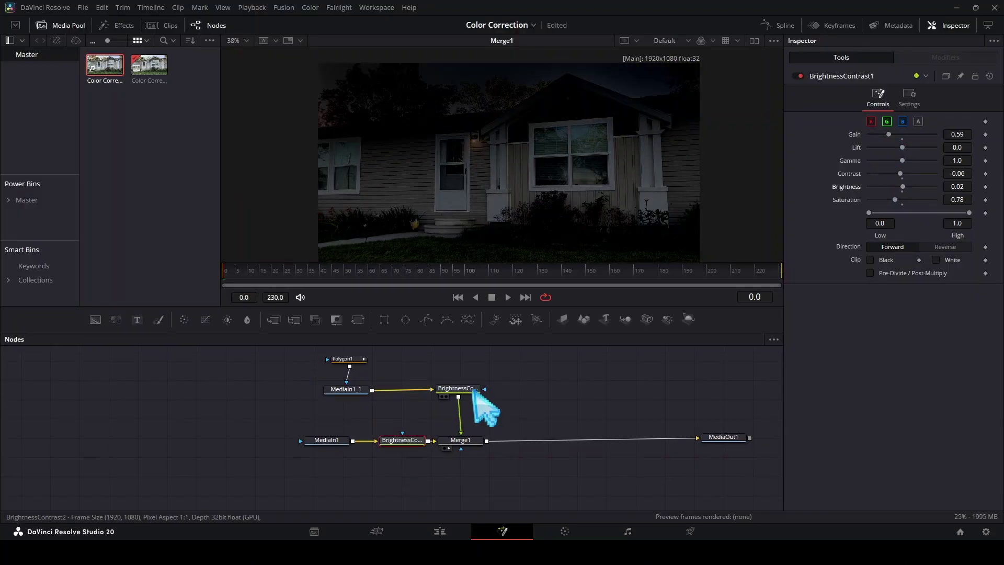
# Step: Set the brightness of the house clip's Brightness/Contrast node to -0.12
pyautogui.click(471, 389)
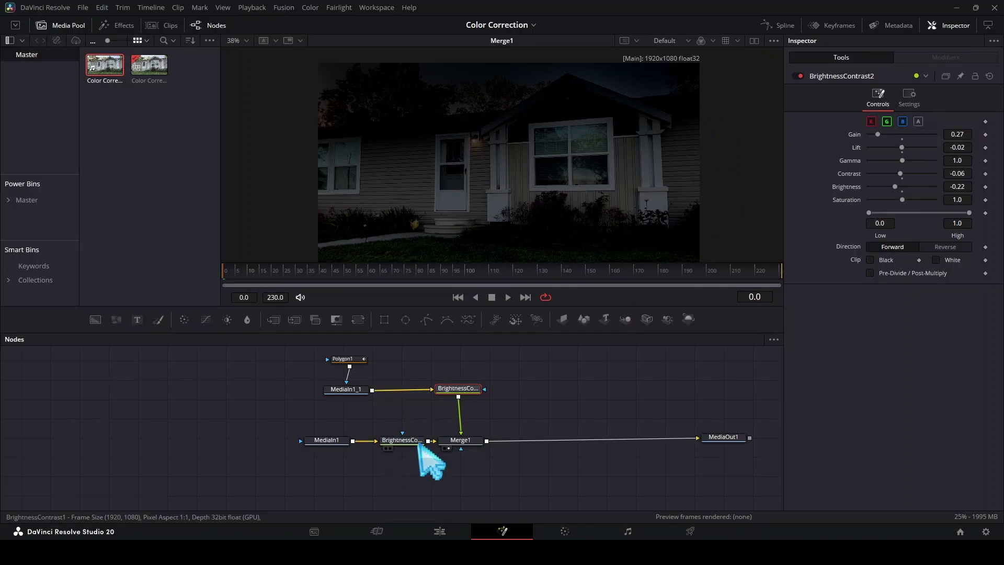
pyautogui.click(417, 442)
pyautogui.doubleClick(903, 188)
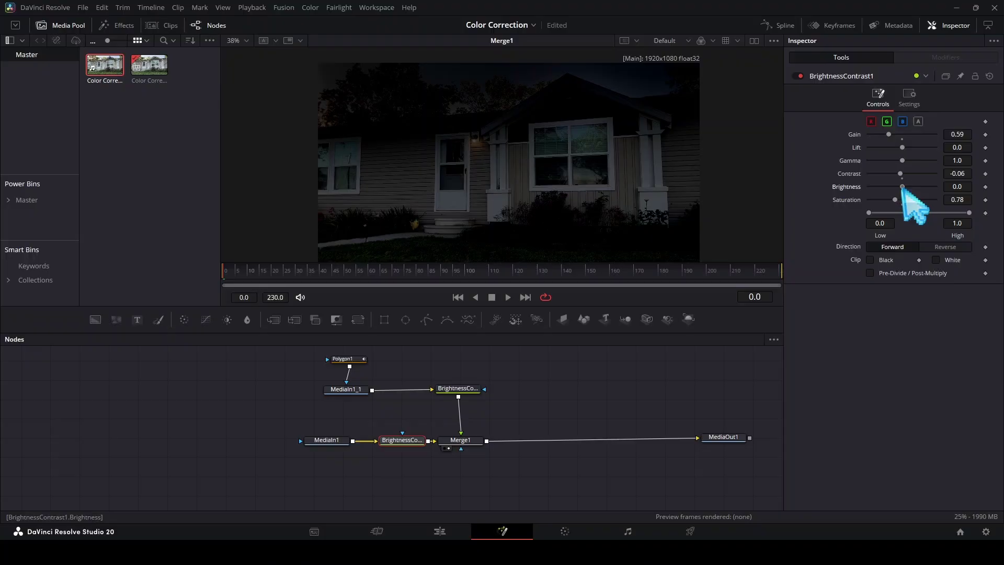
pyautogui.click(462, 388)
pyautogui.moveTo(892, 187); pyautogui.dragTo(898, 187)
pyautogui.click(402, 440)
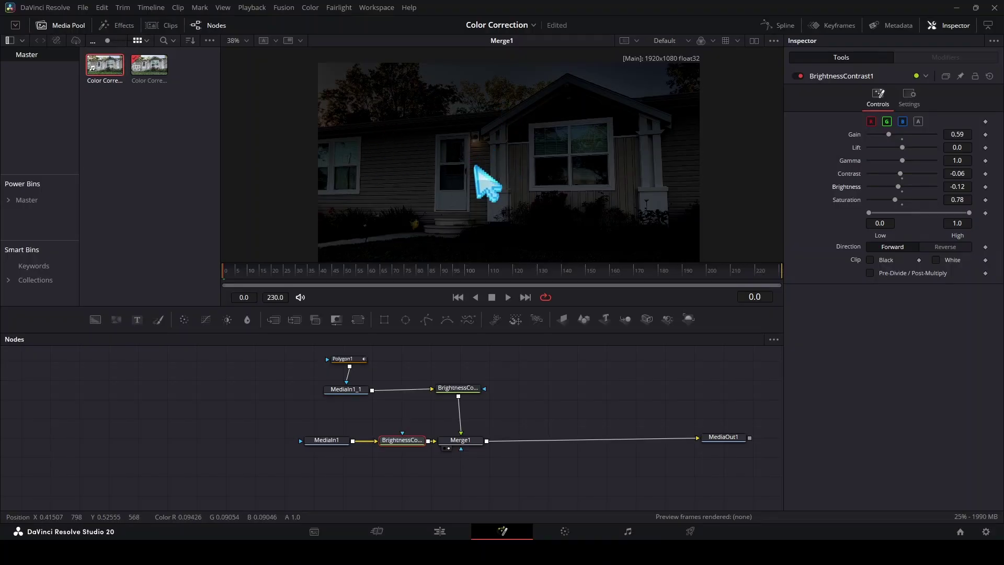
# Step: Inspect the roofline blend and set the sky polygon's soft edge to 0.0992
pyautogui.scroll(4, 486, 186)
pyautogui.moveTo(602, 190); pyautogui.dragTo(322, 224)
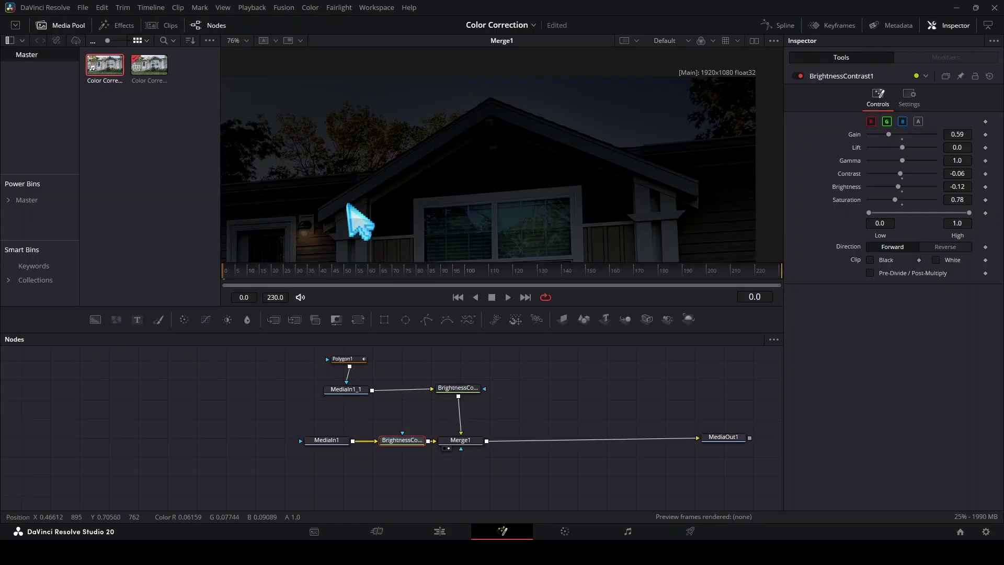
pyautogui.scroll(-4, 379, 202)
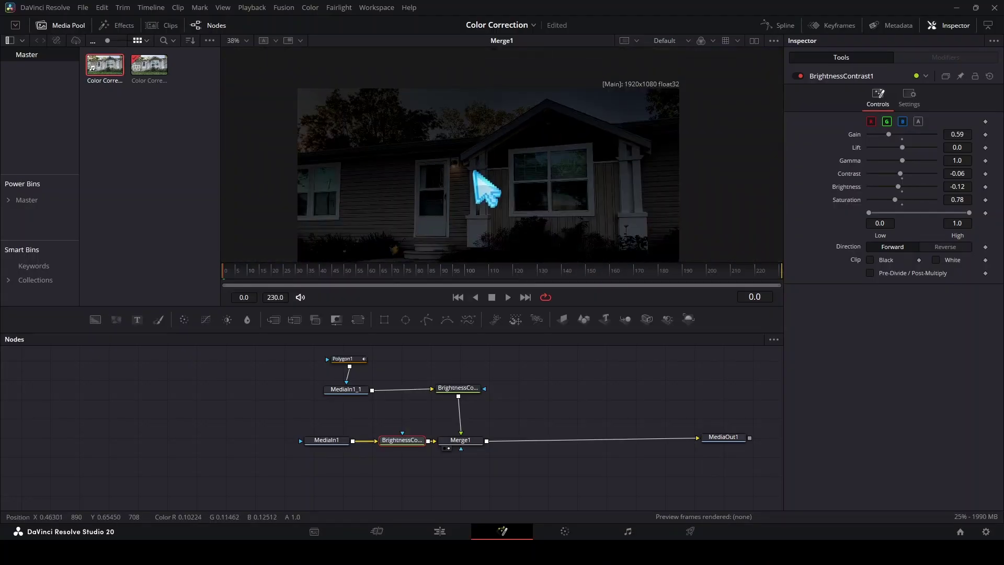
pyautogui.moveTo(482, 189); pyautogui.dragTo(487, 168)
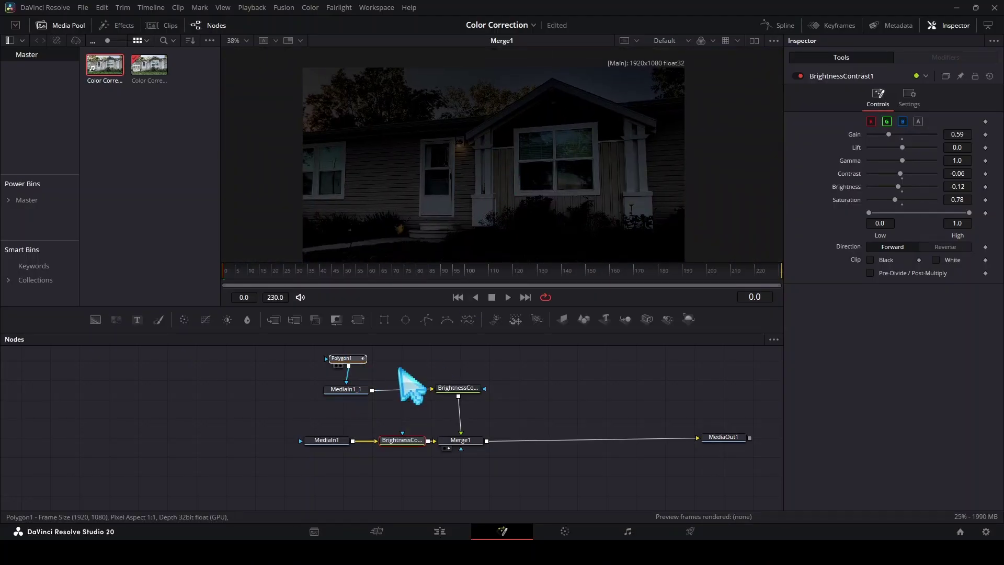
pyautogui.click(362, 359)
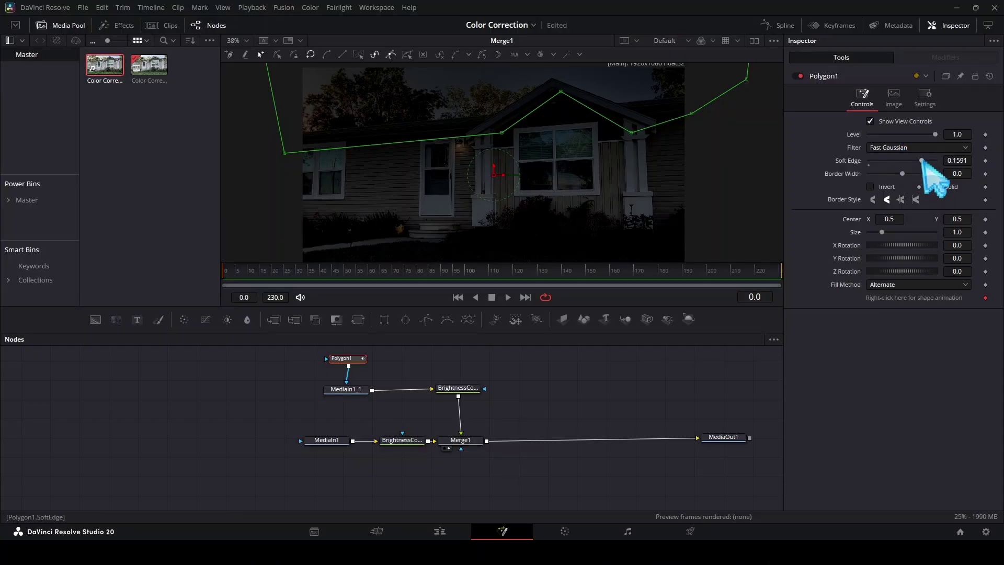
pyautogui.moveTo(934, 159); pyautogui.dragTo(895, 158)
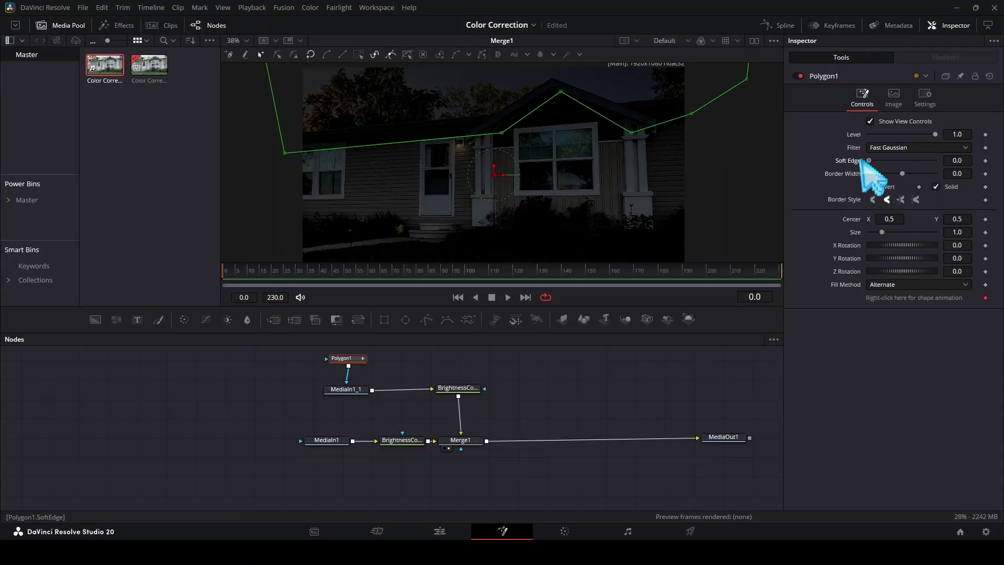
pyautogui.moveTo(891, 161); pyautogui.dragTo(902, 161)
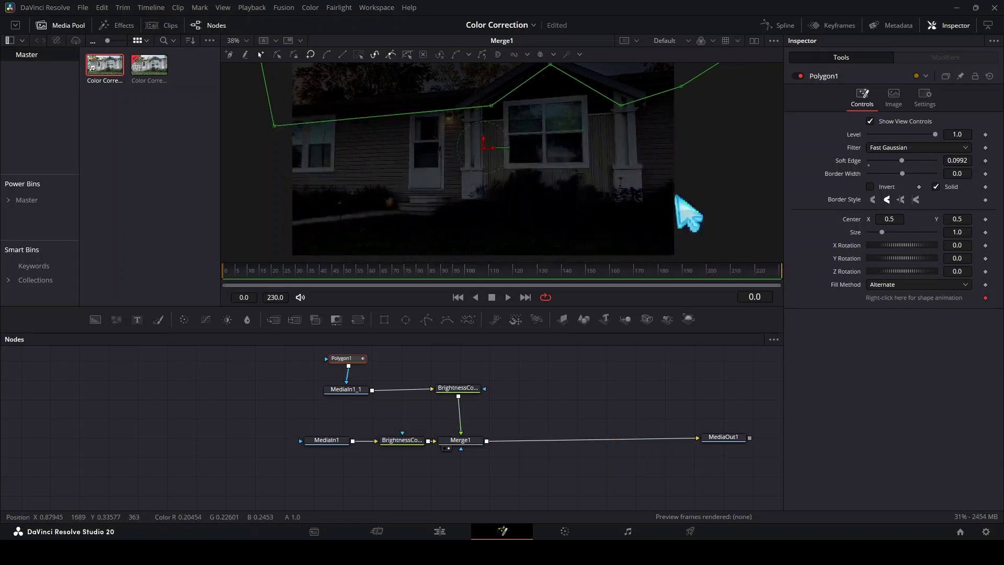
pyautogui.click(456, 440)
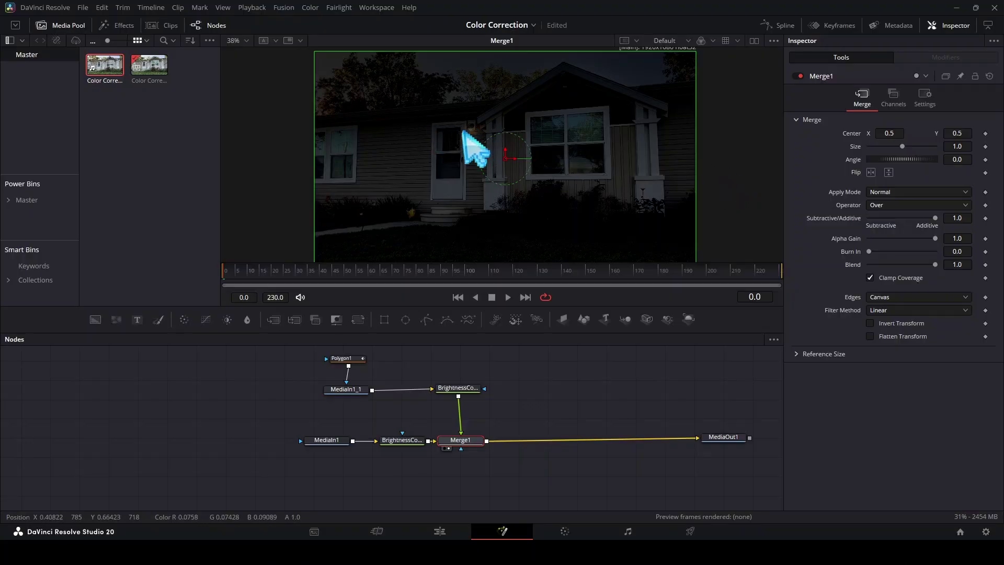
pyautogui.moveTo(432, 209); pyautogui.dragTo(473, 208)
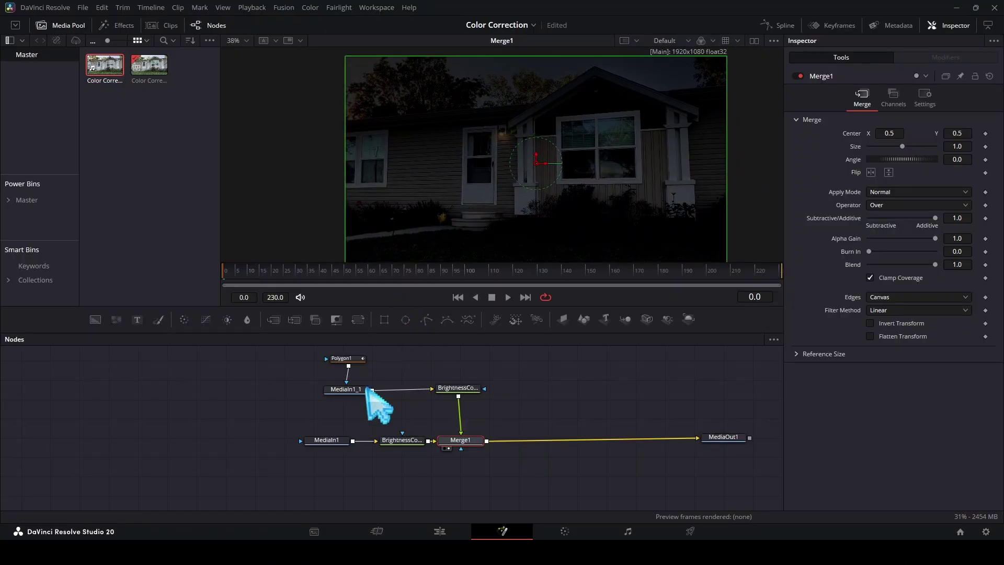
# Step: Duplicate the MediaIn1 node and place the new copy above the connection between Merge1 and MediaOut1
pyautogui.click(262, 448)
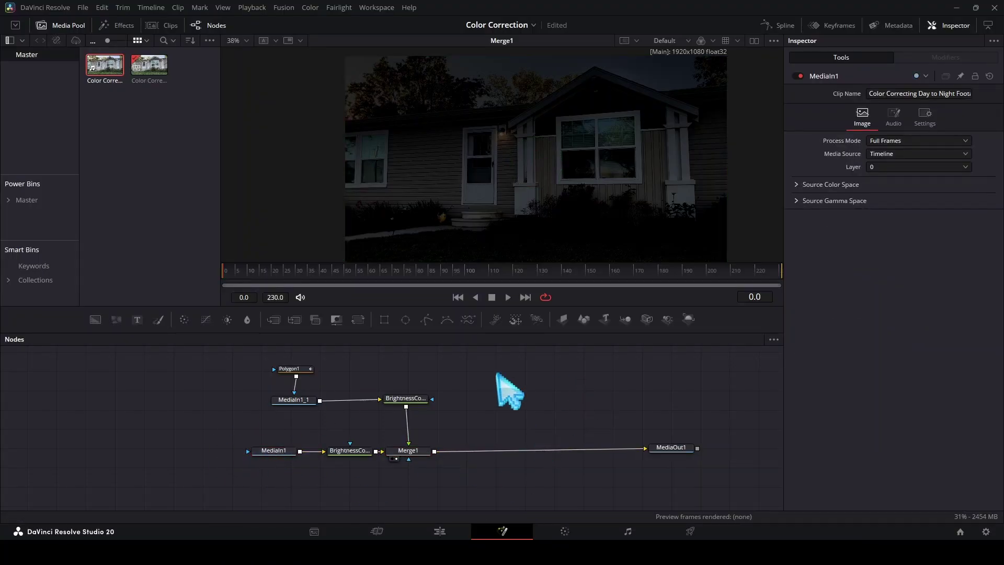
pyautogui.click(536, 403)
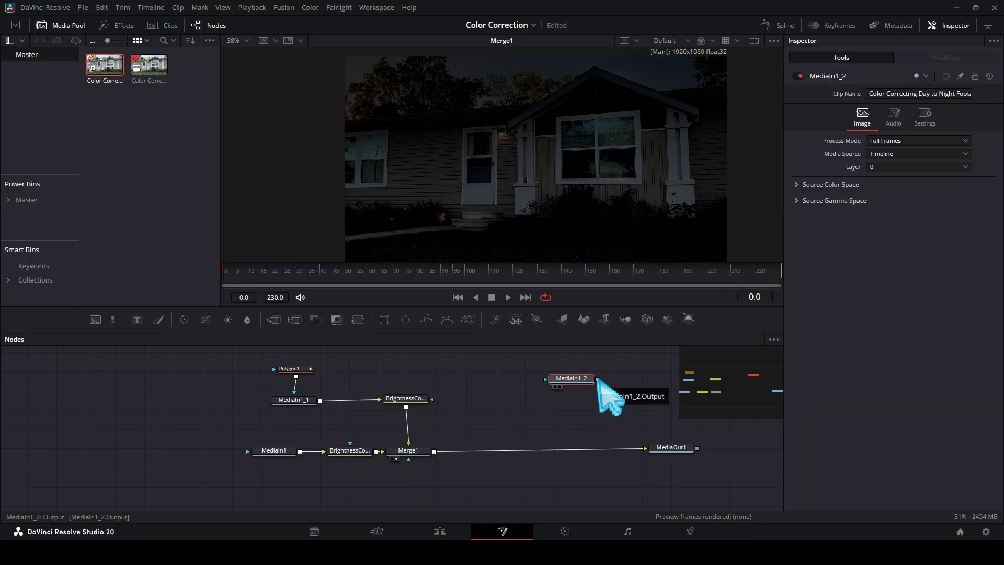
pyautogui.moveTo(573, 377); pyautogui.dragTo(480, 372)
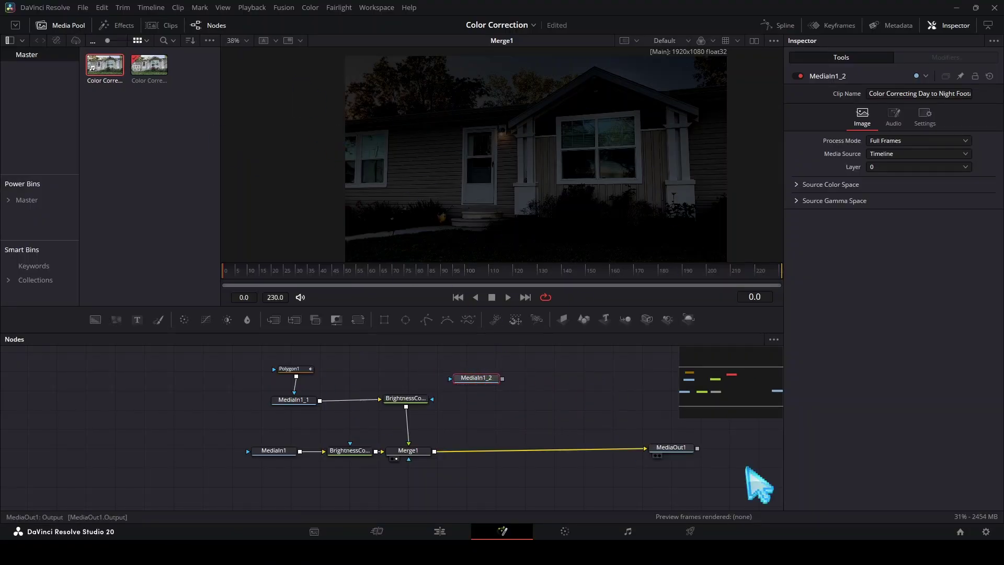
pyautogui.moveTo(523, 400); pyautogui.dragTo(465, 411)
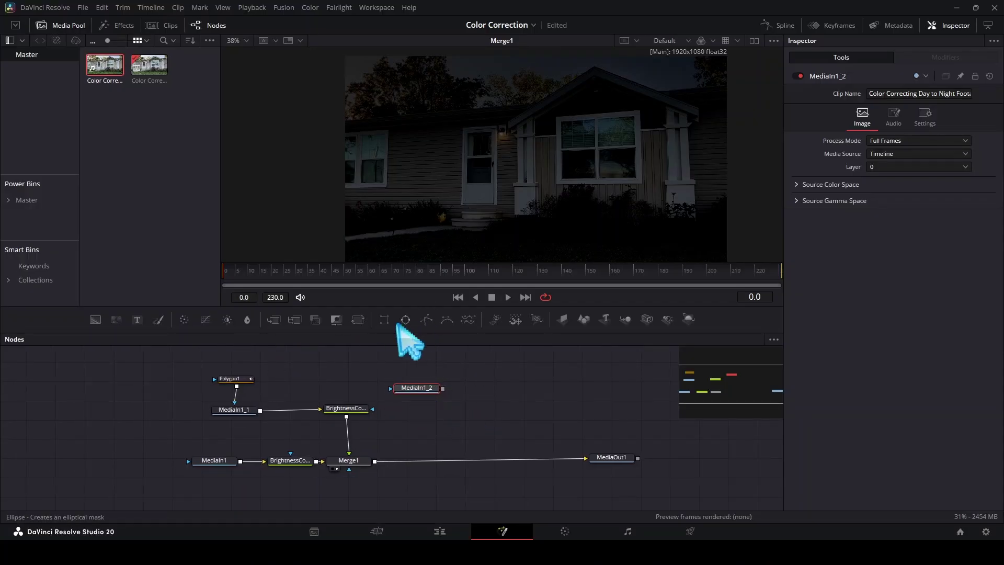
# Step: Add an Ellipse mask node and shape it into an oval below the porch light, about 0.123 wide and 0.188 high, centred near 0.412, 0.481
pyautogui.moveTo(456, 369); pyautogui.dragTo(432, 392)
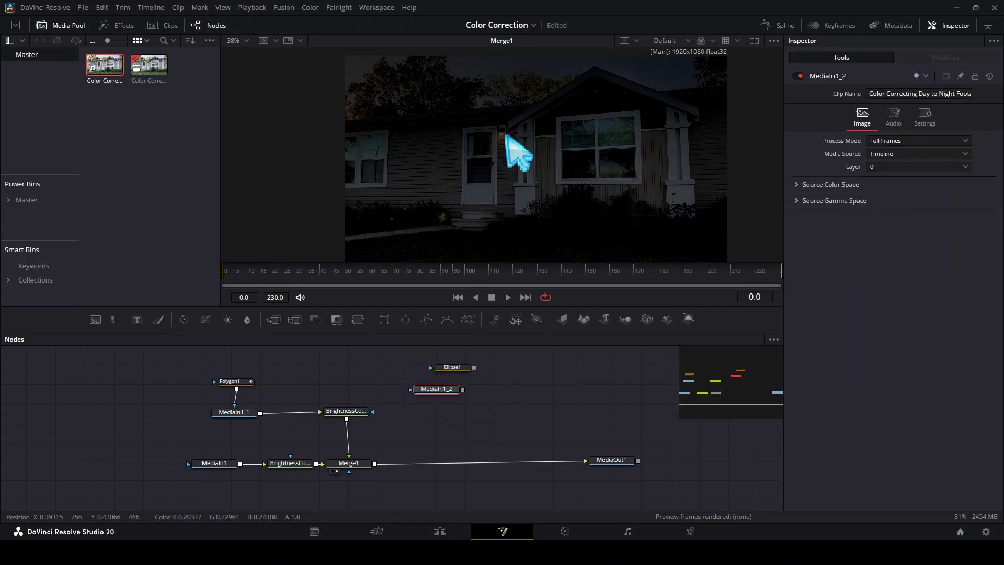
pyautogui.click(454, 368)
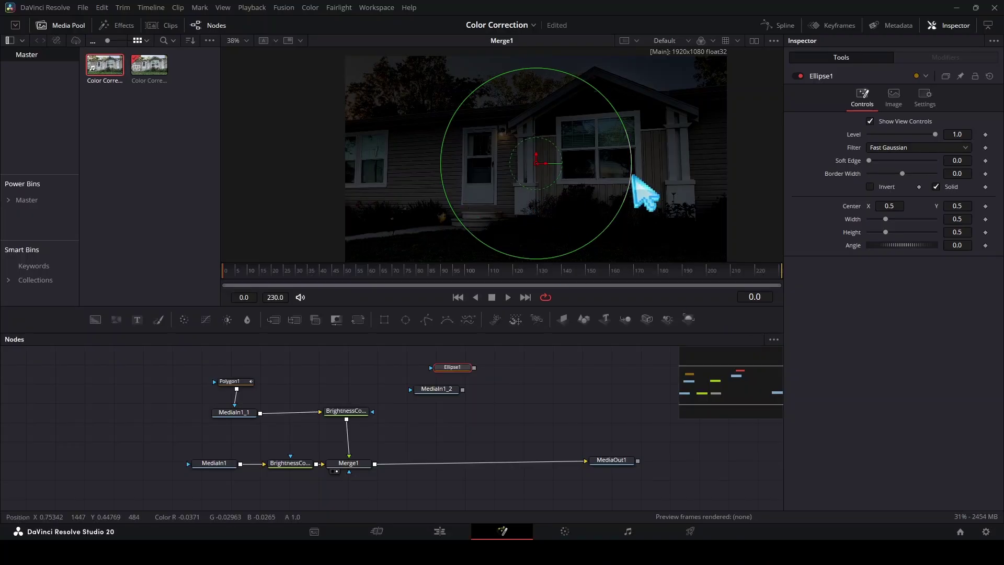
pyautogui.moveTo(630, 179); pyautogui.dragTo(571, 179)
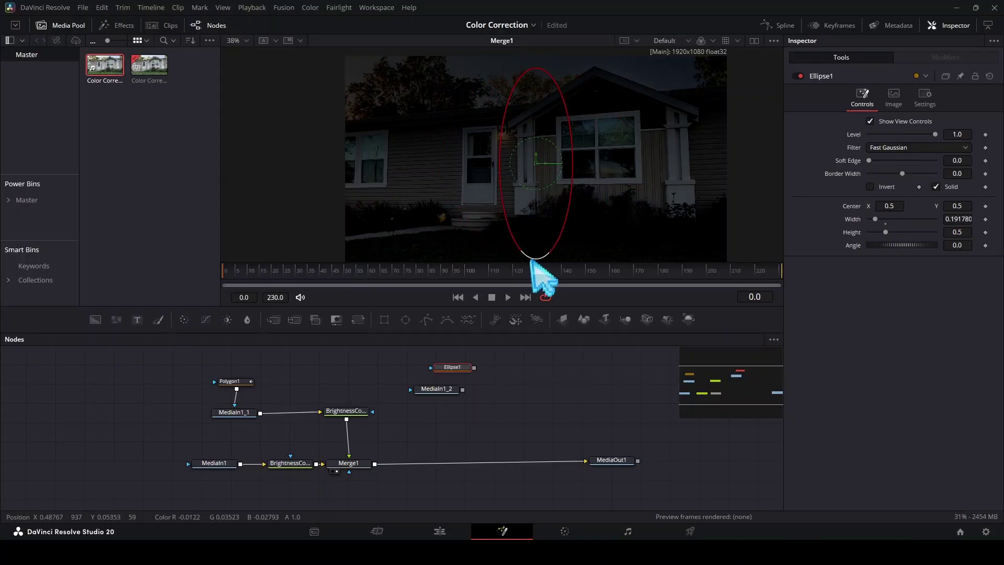
pyautogui.moveTo(531, 259); pyautogui.dragTo(533, 232)
pyautogui.moveTo(572, 170); pyautogui.dragTo(560, 174)
pyautogui.moveTo(539, 230); pyautogui.dragTo(542, 211)
pyautogui.moveTo(536, 163); pyautogui.dragTo(502, 179)
pyautogui.moveTo(504, 224); pyautogui.dragTo(497, 210)
pyautogui.moveTo(502, 178); pyautogui.dragTo(479, 179)
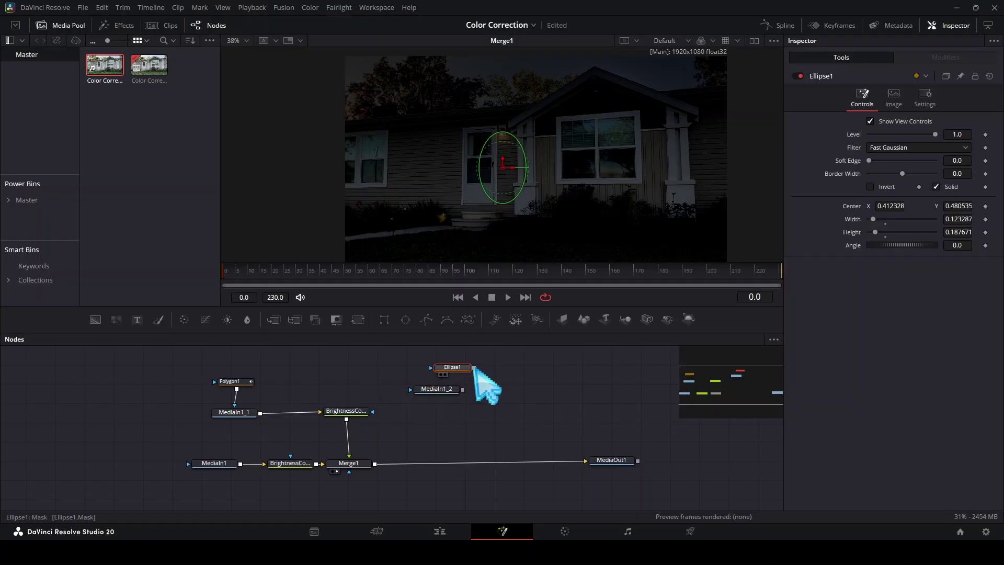
# Step: Connect the ellipse as the second copy's mask, then merge that copy over the Merge1 output and view the new merge
pyautogui.moveTo(474, 368); pyautogui.dragTo(441, 356)
pyautogui.moveTo(444, 390); pyautogui.dragTo(526, 120)
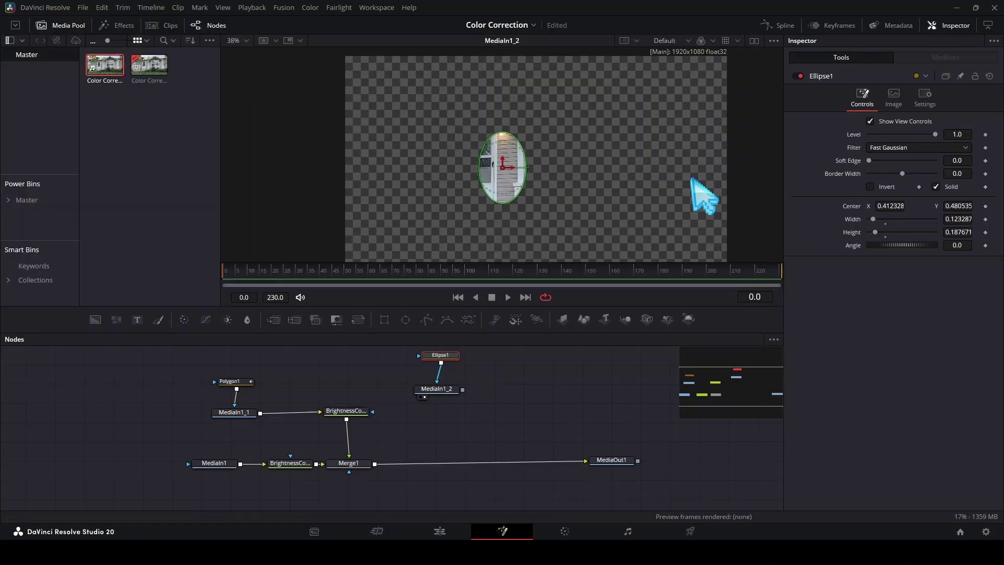
pyautogui.moveTo(463, 391); pyautogui.dragTo(568, 102)
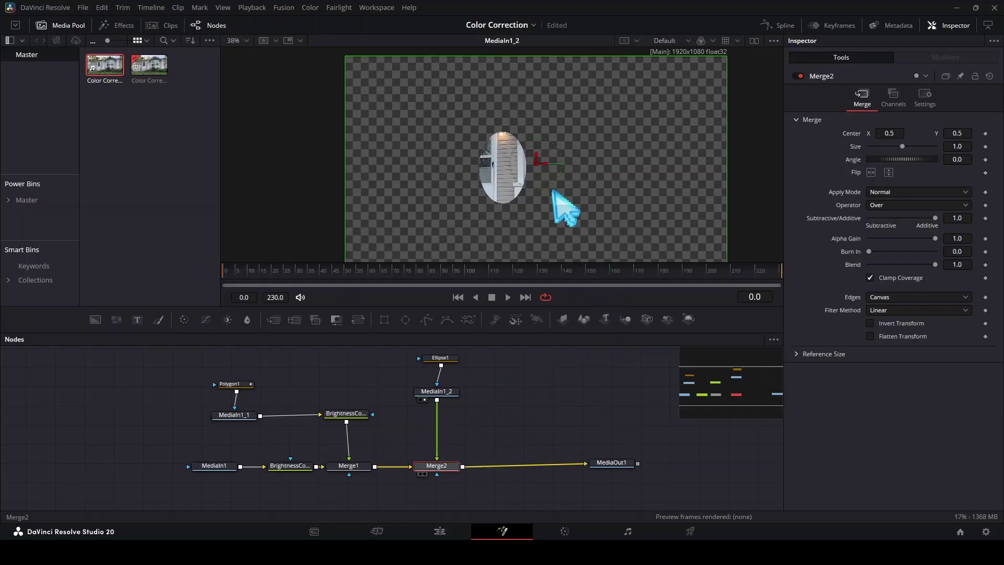
pyautogui.moveTo(552, 190); pyautogui.dragTo(552, 192)
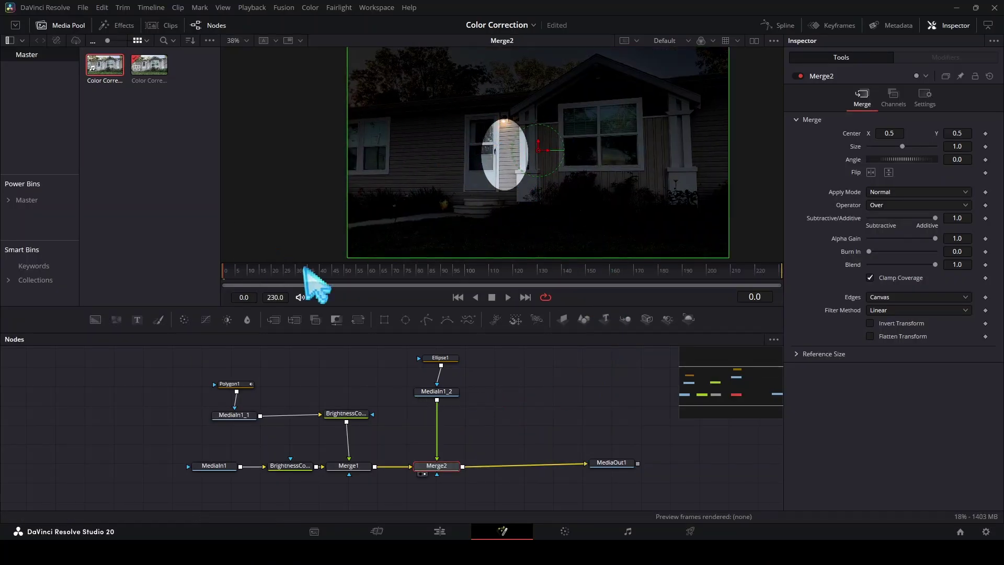
# Step: Set the porch light ellipse mask's soft edge to 0.0709
pyautogui.click(440, 358)
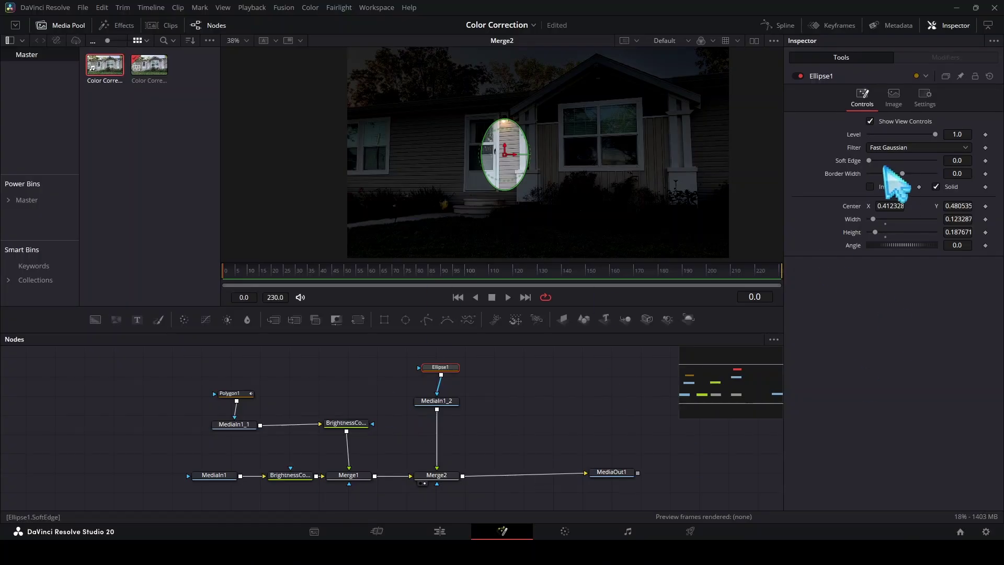
pyautogui.moveTo(870, 160); pyautogui.dragTo(882, 161)
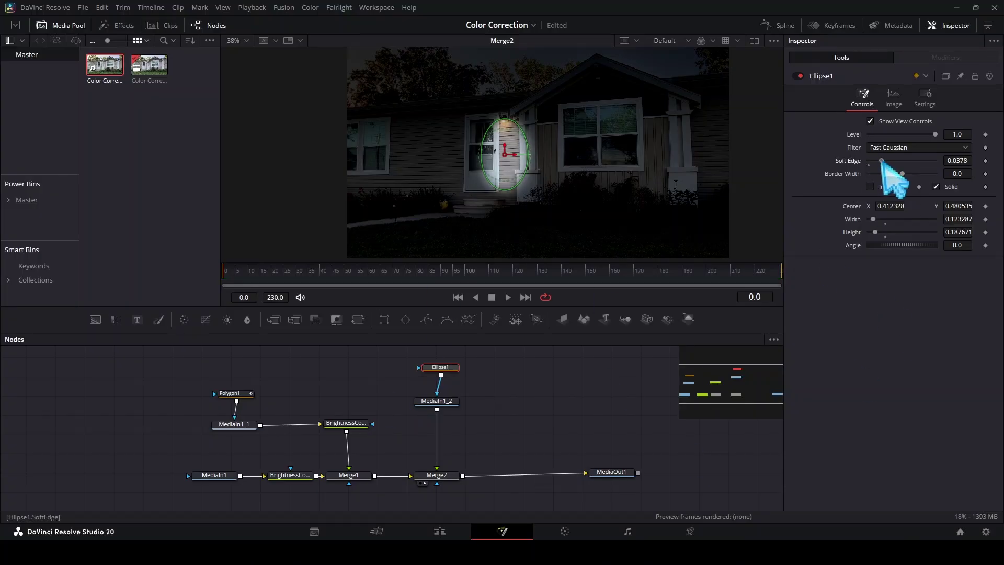
pyautogui.click(444, 475)
pyautogui.moveTo(307, 144)
pyautogui.mouseDown()
pyautogui.moveTo(293, 170)
pyautogui.moveTo(282, 159)
pyautogui.moveTo(289, 150)
pyautogui.mouseUp()
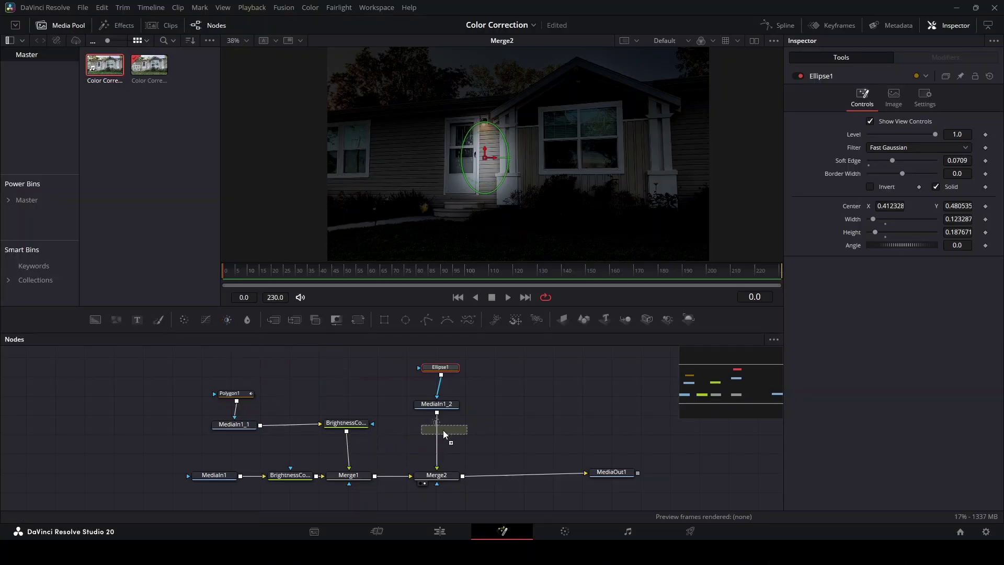
# Step: Insert a BrightnessContrast node between MediaIn1_2 and Merge2, with gain 0.75, brightness -0.16, black and white clipping and Pre-Divide / Post-Multiply enabled
pyautogui.moveTo(438, 434); pyautogui.dragTo(437, 432)
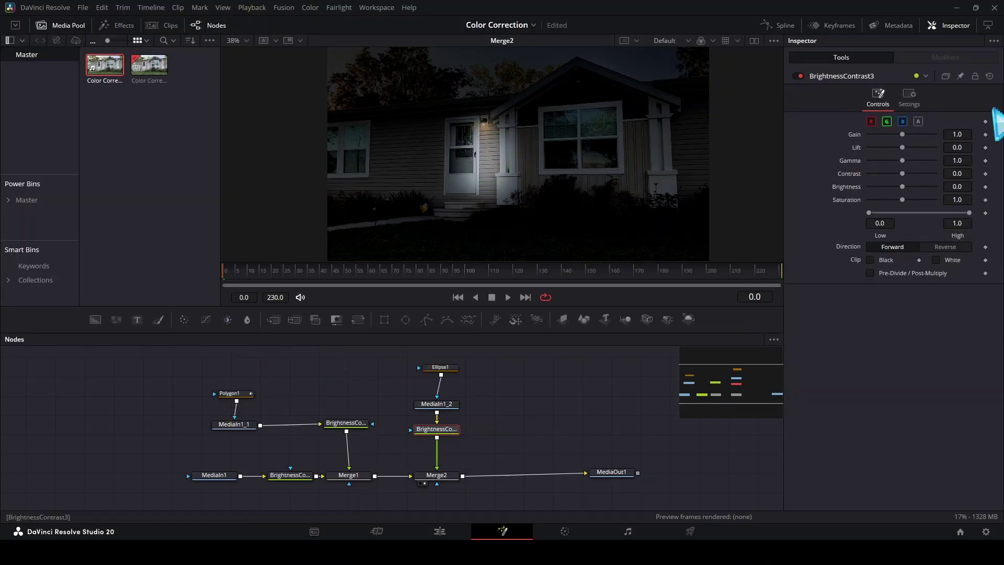
pyautogui.moveTo(899, 134); pyautogui.dragTo(893, 134)
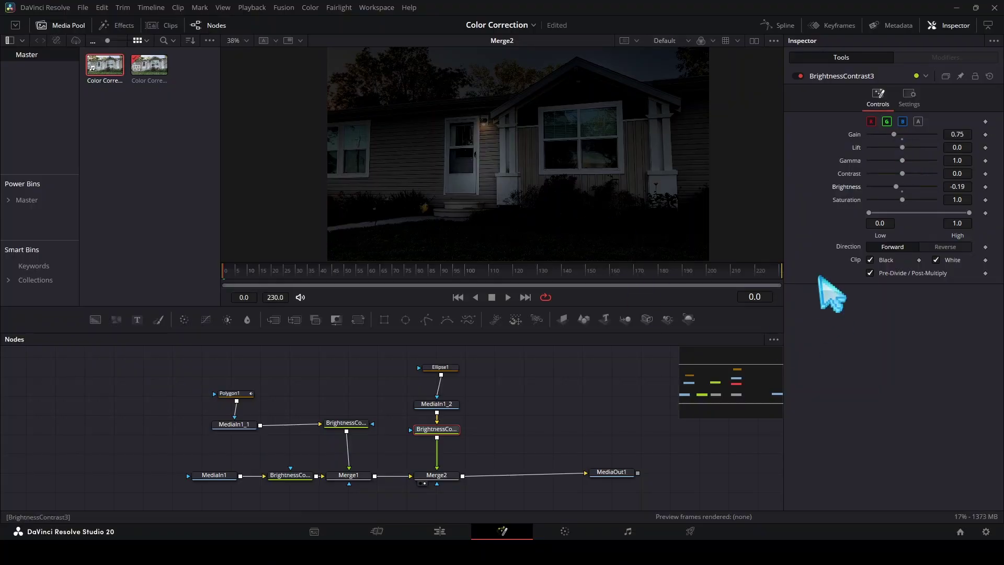
pyautogui.moveTo(896, 186); pyautogui.dragTo(897, 187)
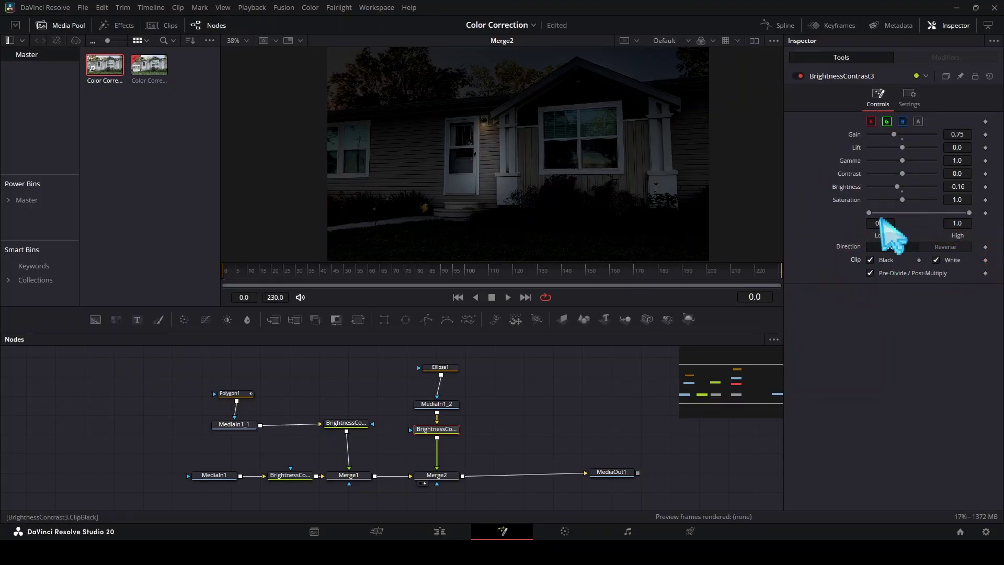
# Step: Enable black and white clipping and Pre-Divide / Post-Multiply on the sky's BrightnessContrast node, and darken the house with its own BrightnessContrast node
pyautogui.click(358, 425)
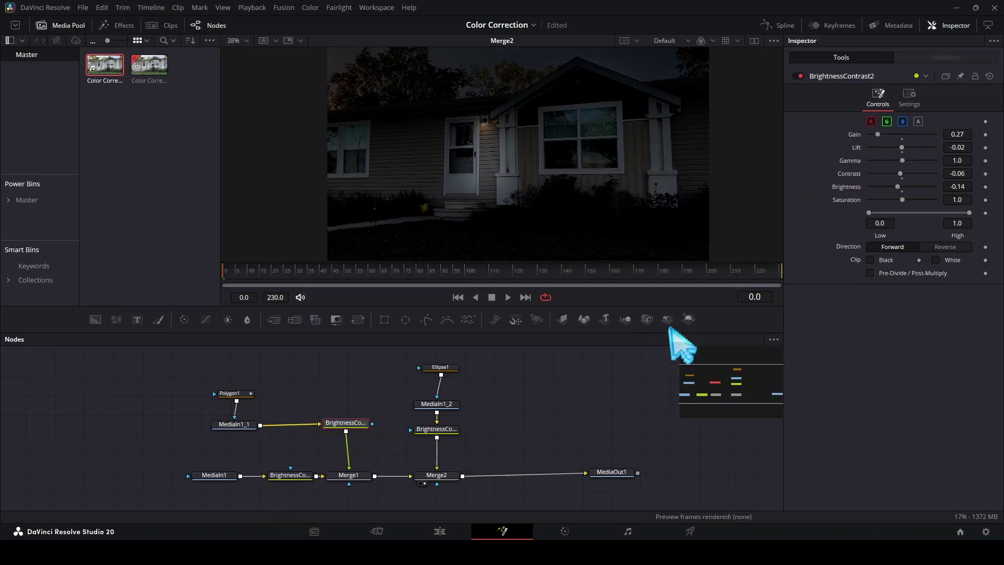
pyautogui.click(871, 260)
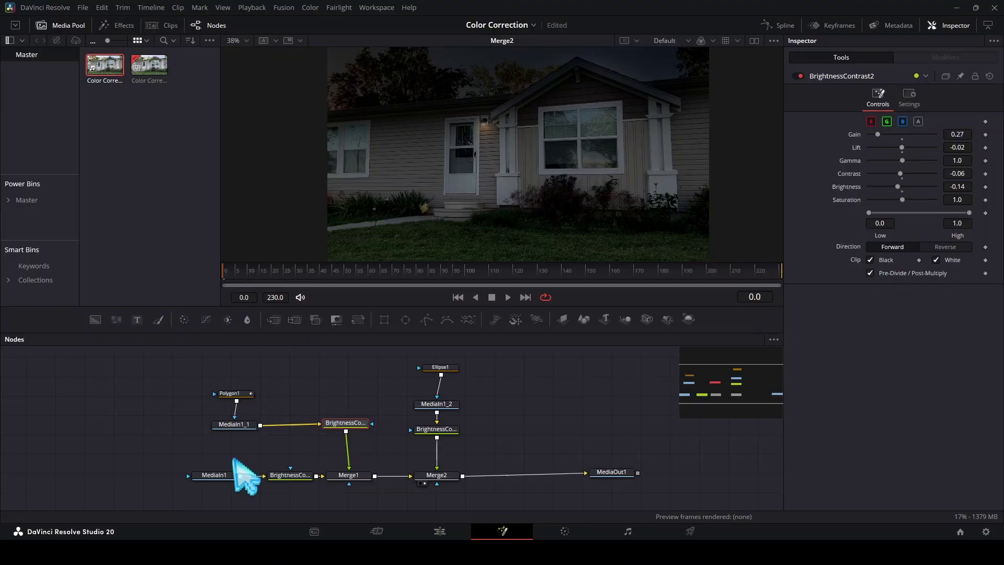
pyautogui.click(287, 475)
# Step: Set the porch glow's BrightnessContrast node to brightness -0.02 and contrast 0.19
pyautogui.click(439, 429)
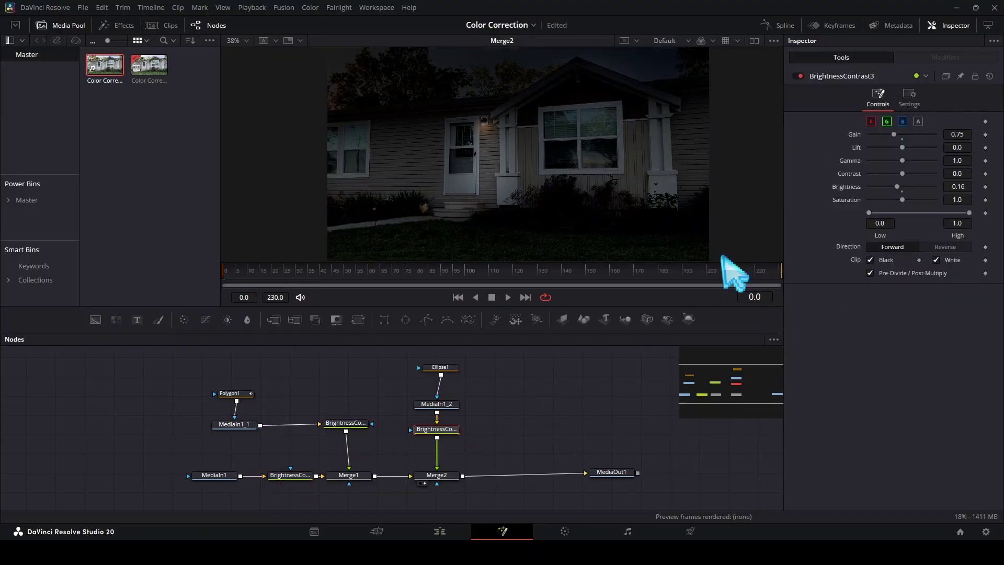
pyautogui.moveTo(898, 187); pyautogui.dragTo(902, 187)
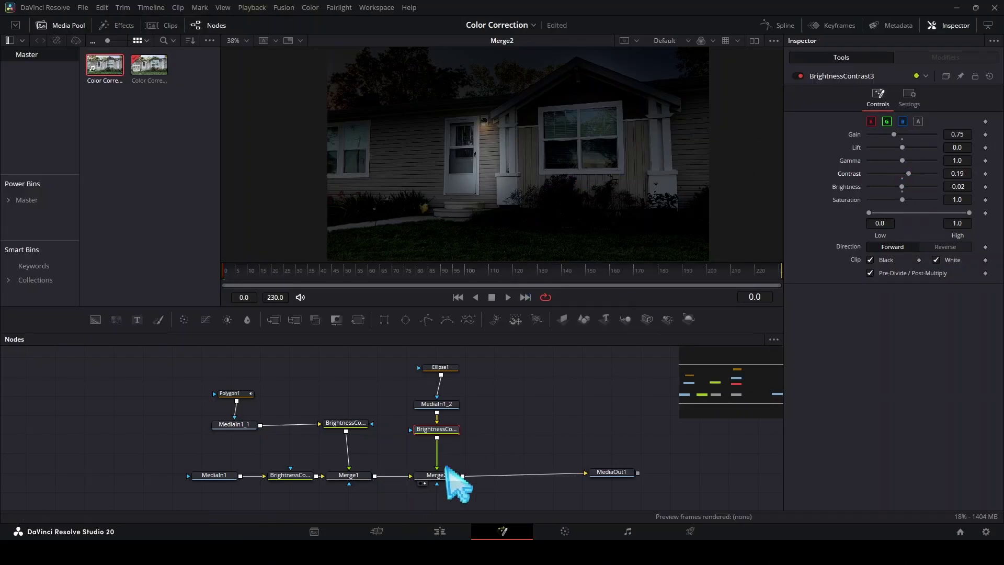
# Step: Examine the merged night scene at different magnifications and compare the original MediaIn1 footage with the MediaOut1 result
pyautogui.moveTo(446, 473); pyautogui.dragTo(517, 159)
pyautogui.moveTo(580, 179); pyautogui.dragTo(555, 177)
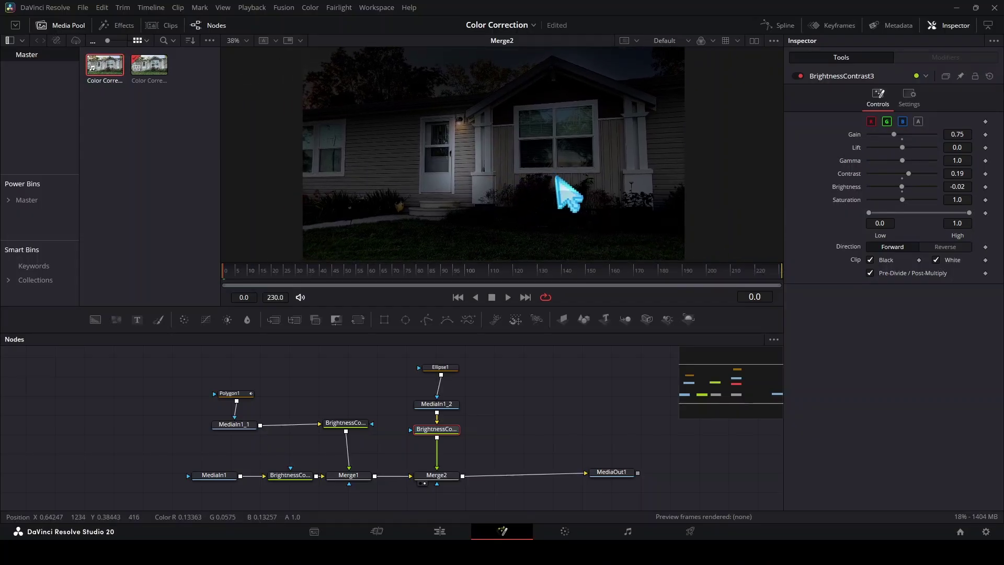
pyautogui.scroll(-3, 562, 172)
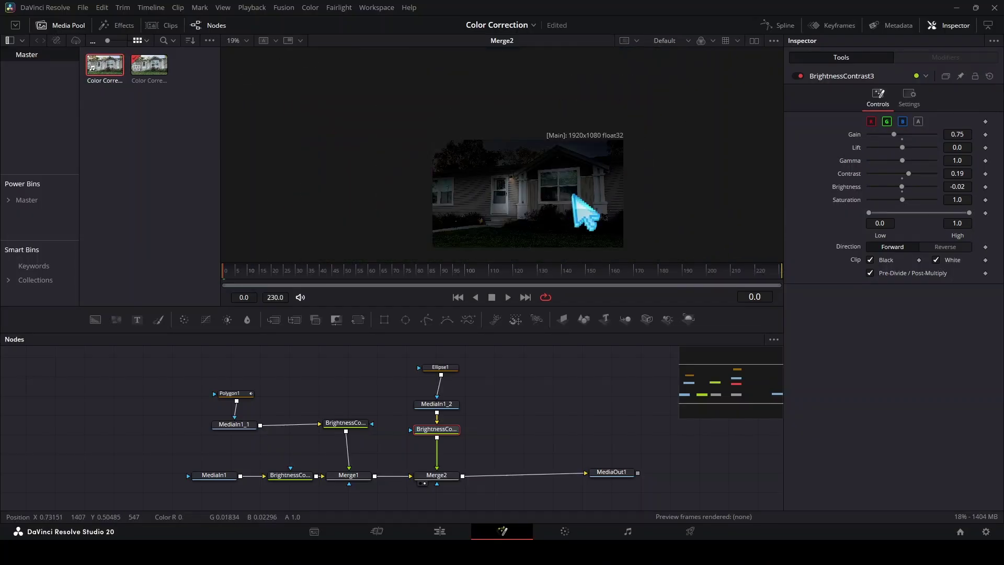
pyautogui.scroll(2, 572, 195)
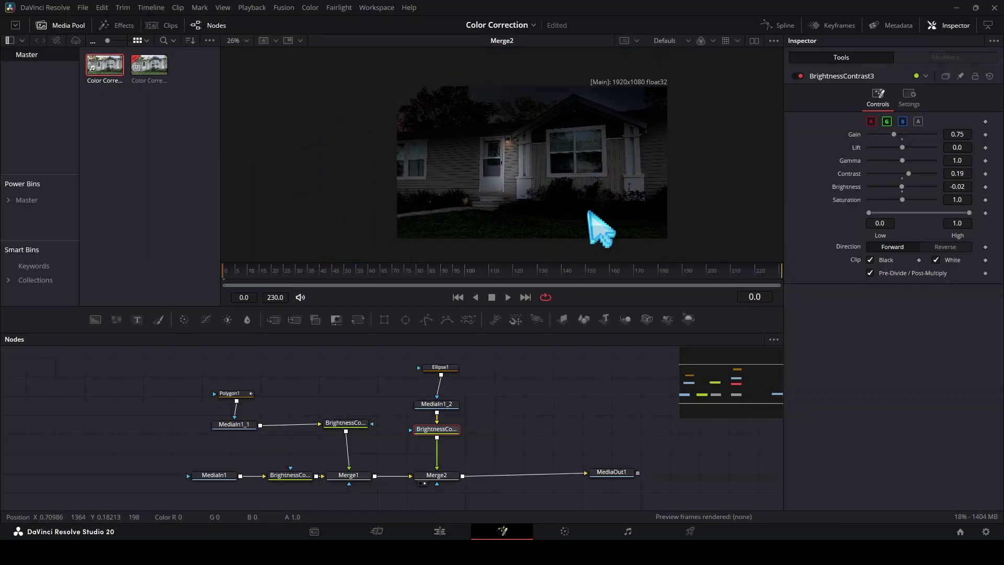
pyautogui.scroll(-2, 546, 202)
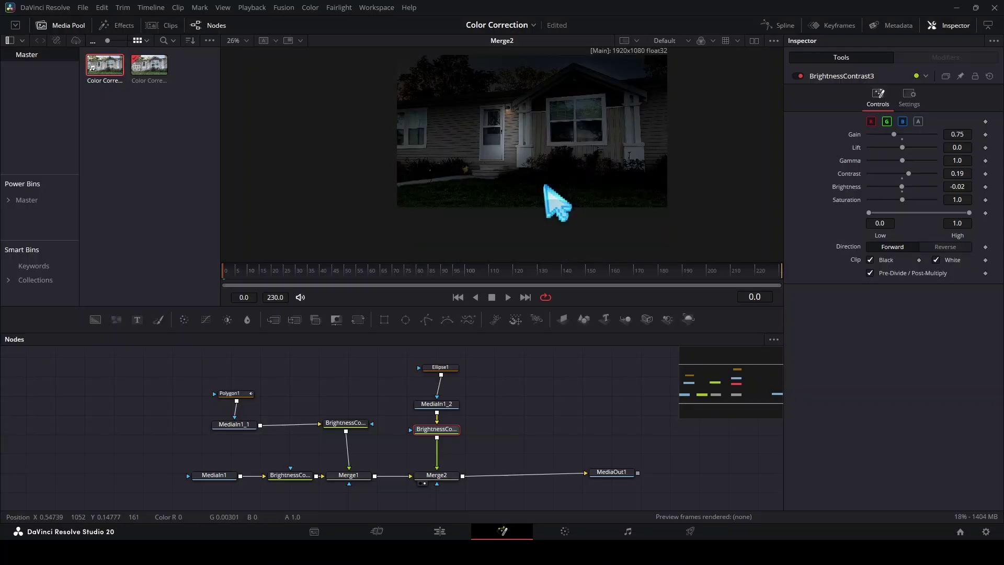
pyautogui.scroll(2, 544, 185)
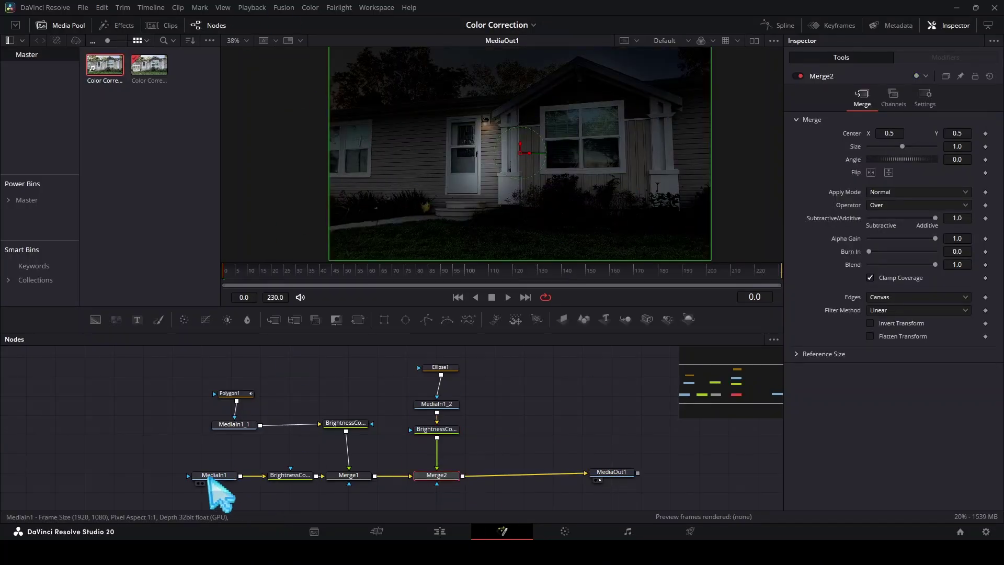
pyautogui.moveTo(208, 477); pyautogui.dragTo(578, 253)
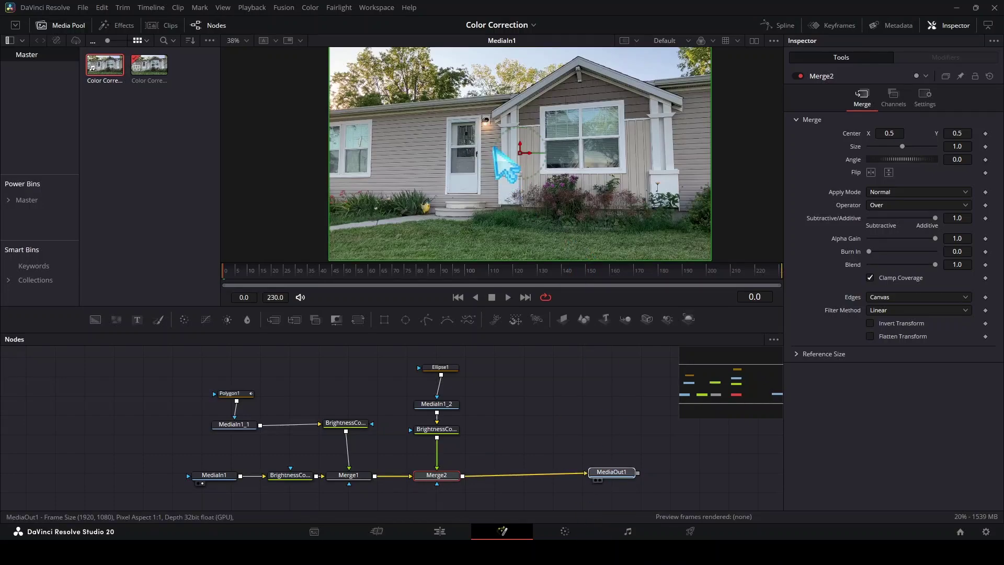
pyautogui.moveTo(494, 148); pyautogui.dragTo(507, 157)
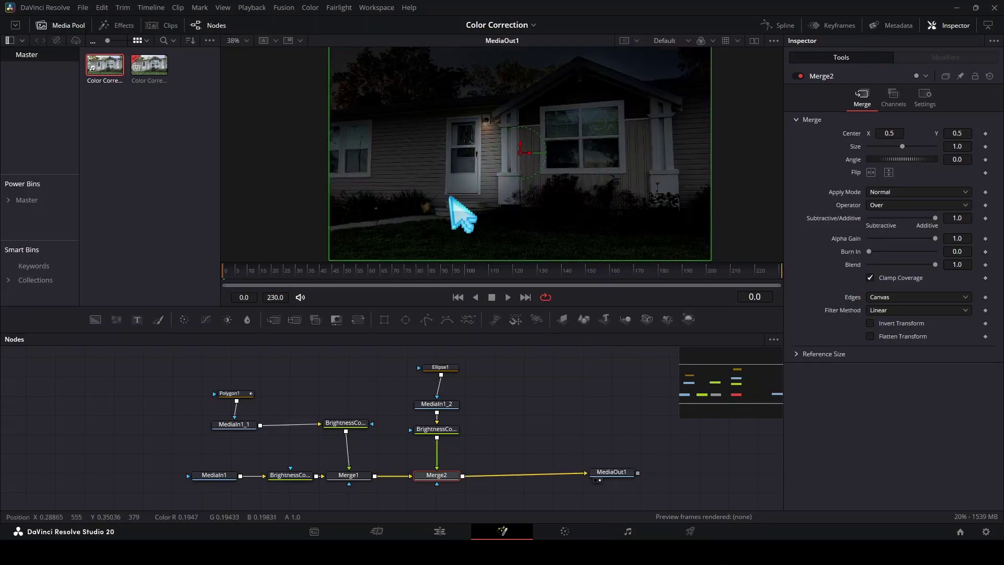